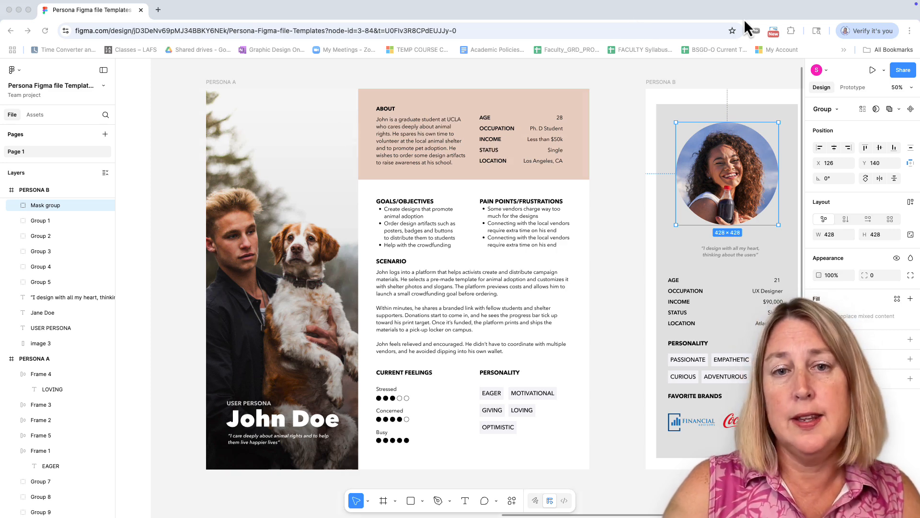
Leave full-screen view, open Adobe Stock from Creative Cloud and bring its browser window fully into view at the sign-in page.
click(29, 10)
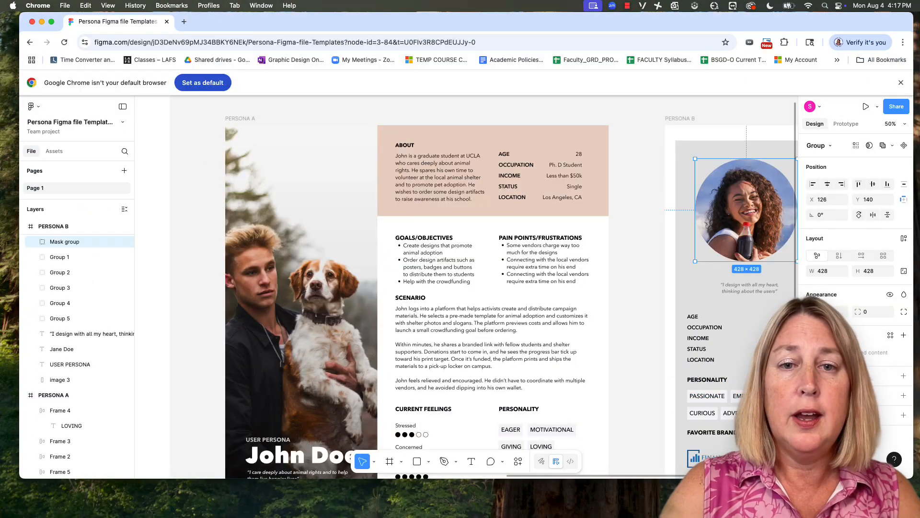
click(752, 6)
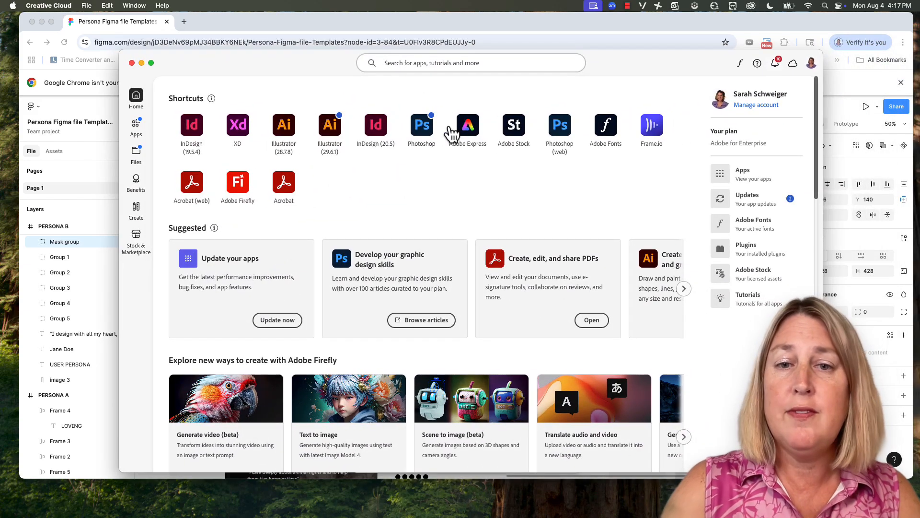
click(508, 134)
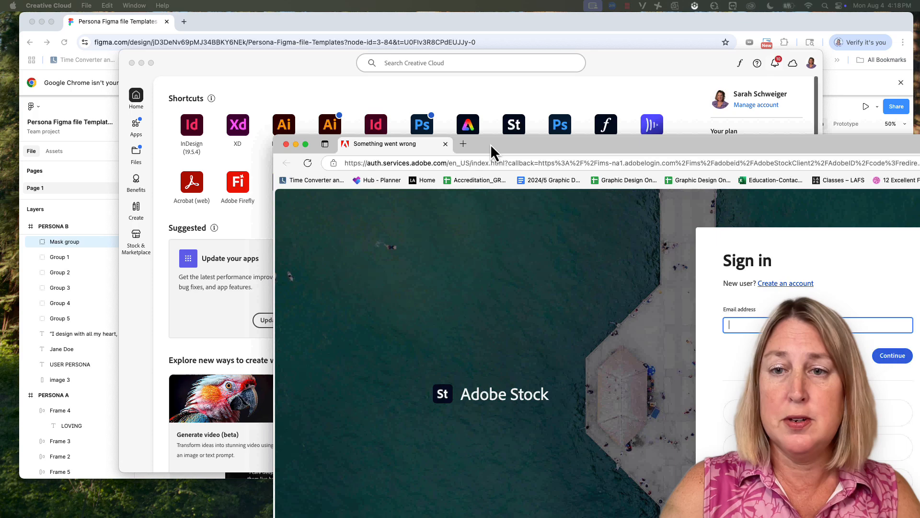
drag(543, 143, 352, 36)
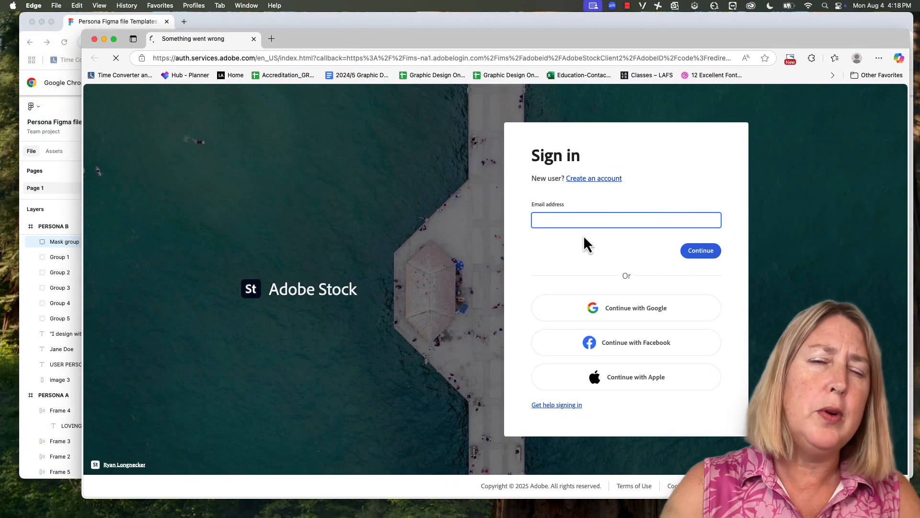
text(ascha)
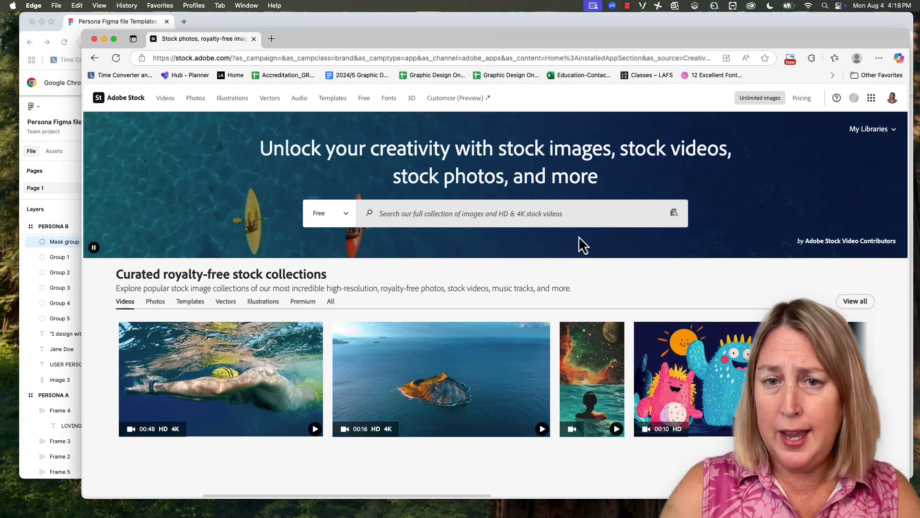
Search Adobe Stock's free collection for "Man and dog".
click(347, 214)
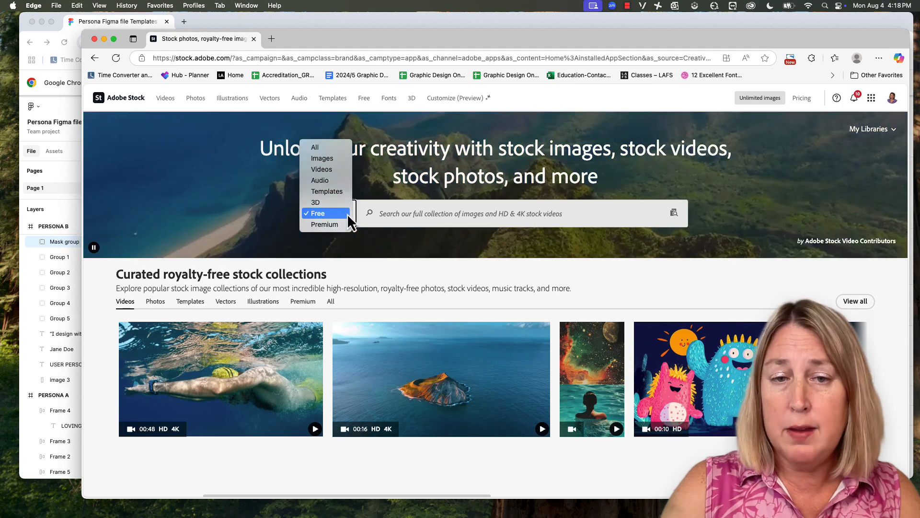
click(334, 214)
click(392, 213)
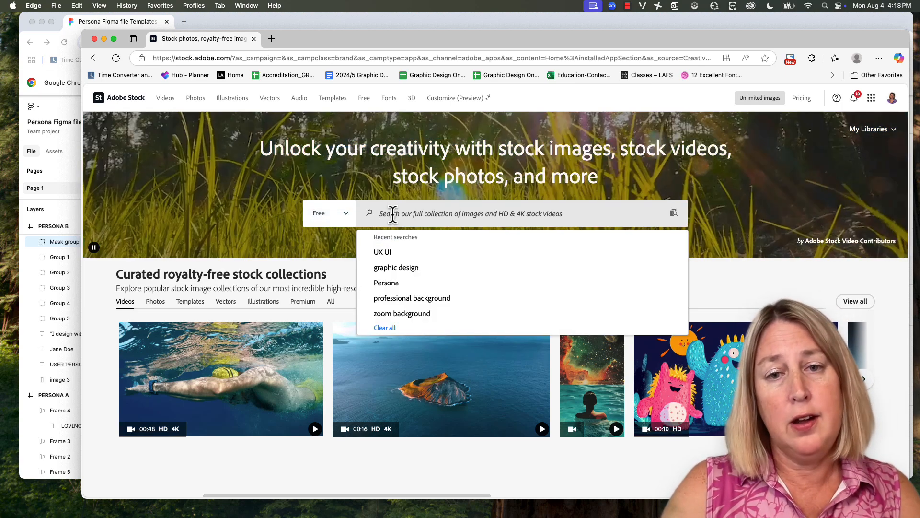
text(Man and dog)
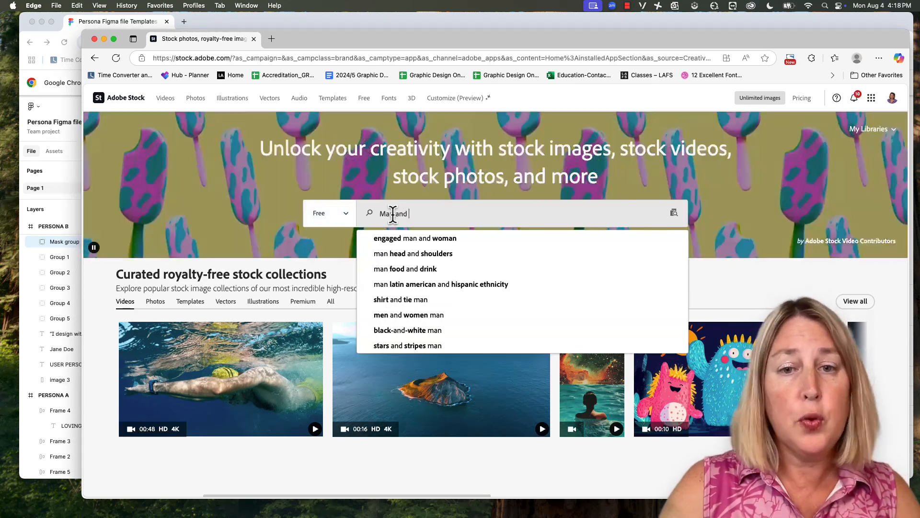
key(Return)
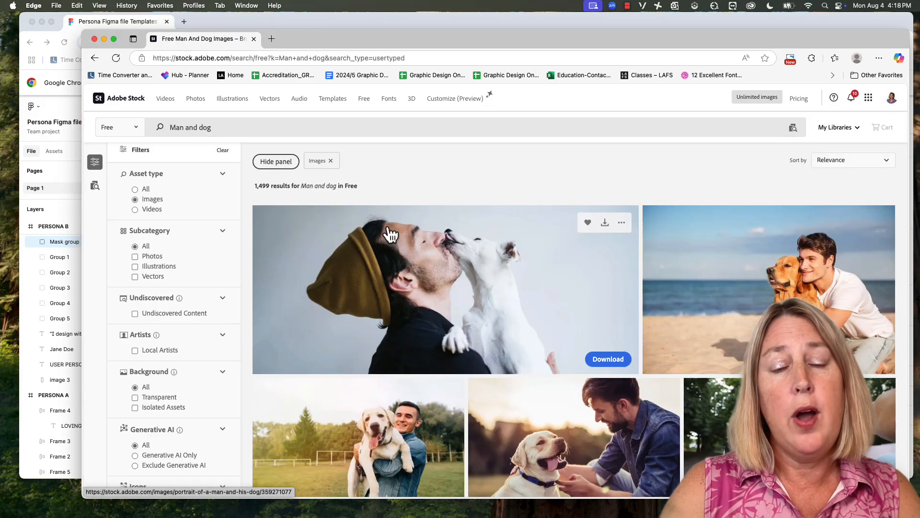
Download the vertical photo of the man in a canoe with a dog from the results and close its preview.
scroll(391, 234, down, 10)
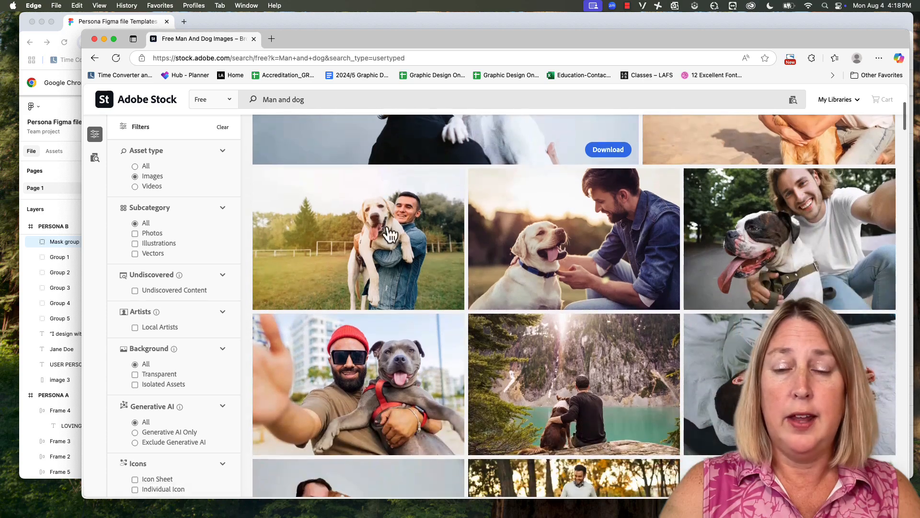
scroll(137, 372, down, 5)
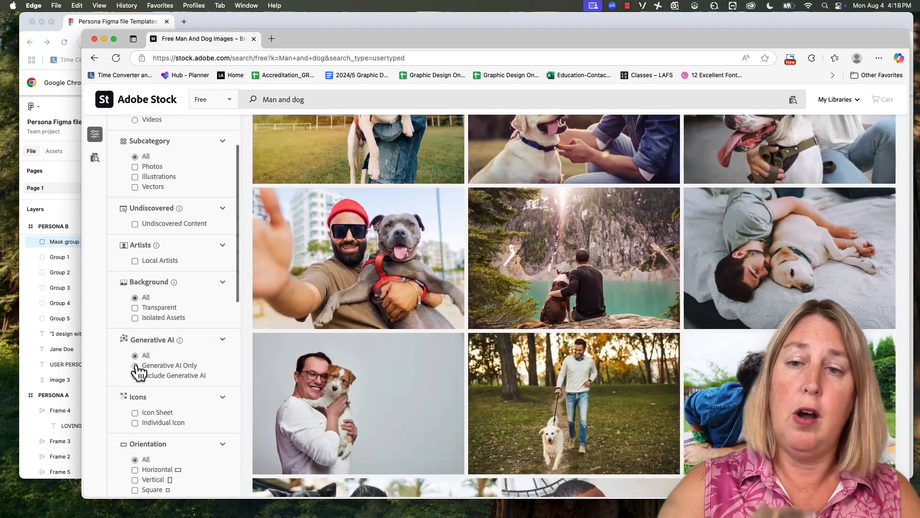
scroll(137, 370, down, 2)
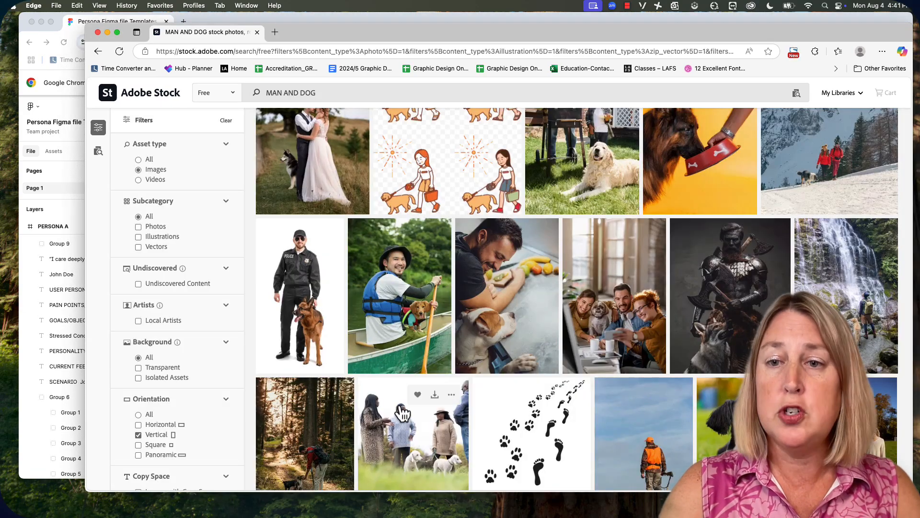
scroll(389, 336, down, 3)
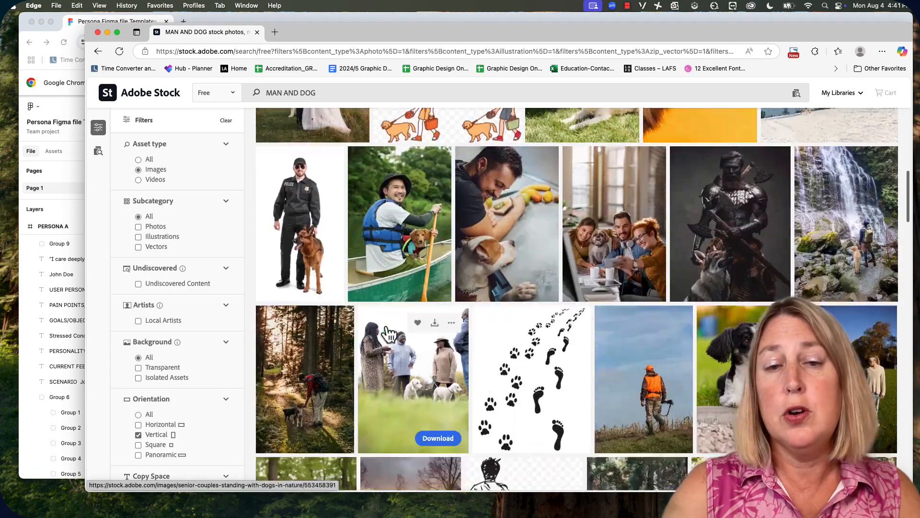
click(388, 334)
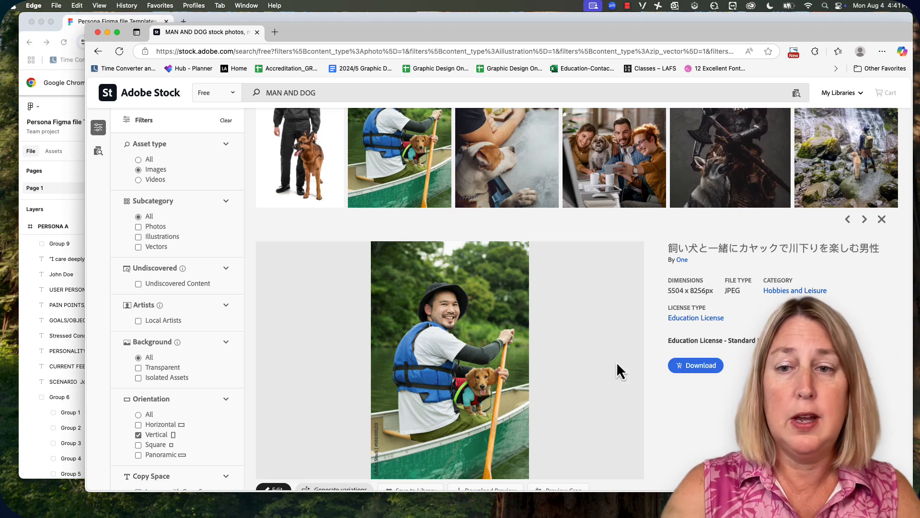
click(690, 367)
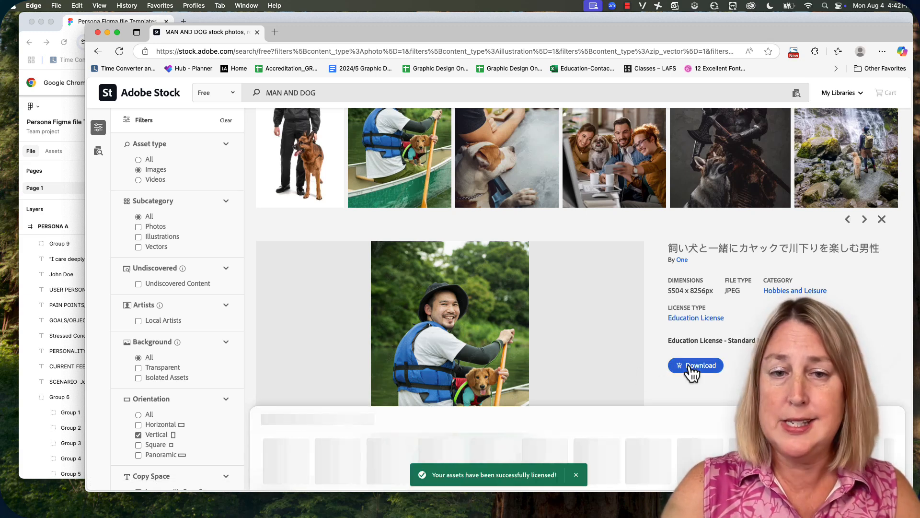
scroll(616, 365, down, 6)
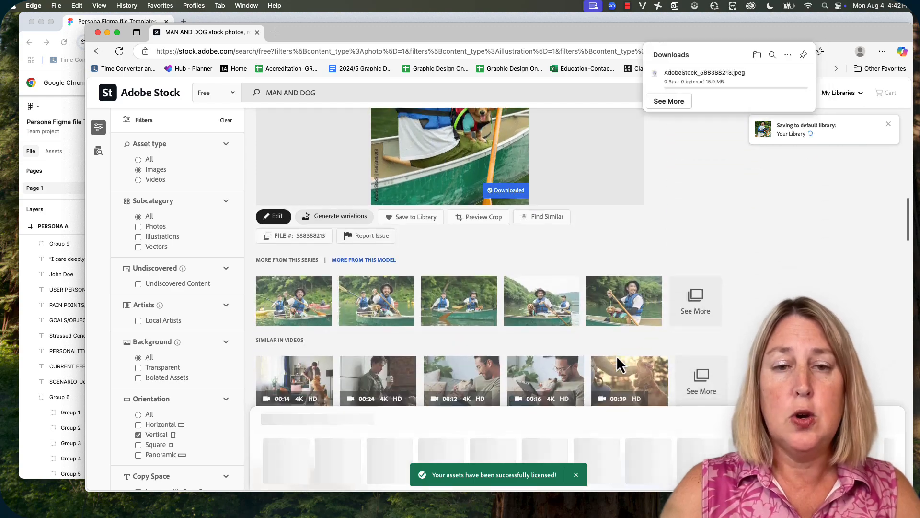
scroll(617, 355, up, 6)
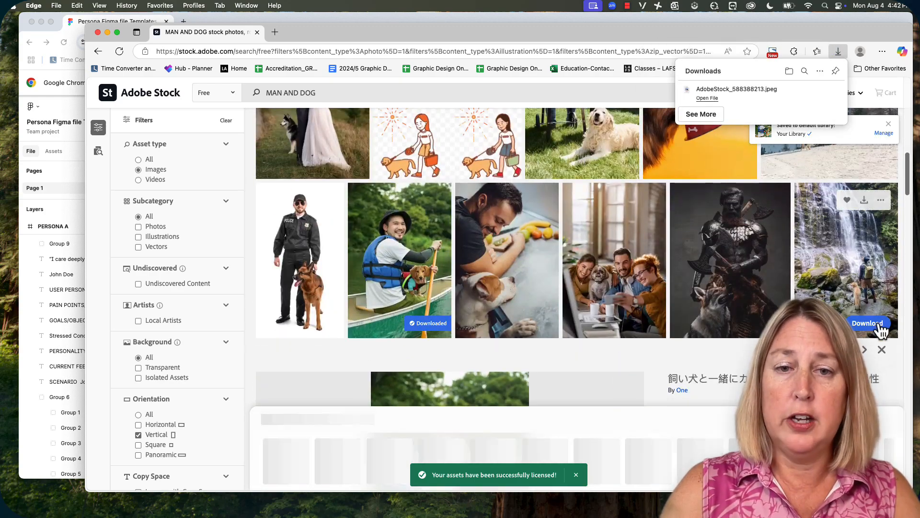
click(881, 352)
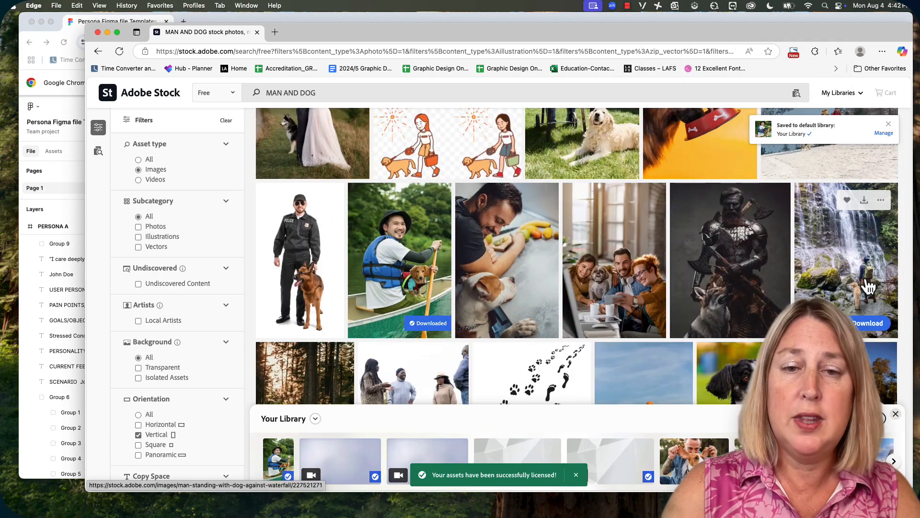
Download the vertical photo of the hiker with dogs on a forest path from the results.
scroll(868, 286, down, 1)
scroll(868, 286, down, 3)
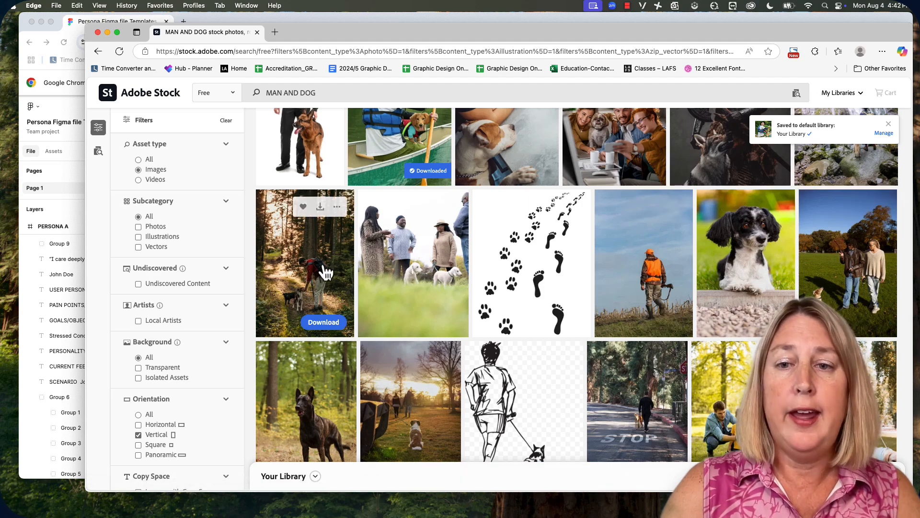
scroll(319, 282, down, 1)
click(316, 295)
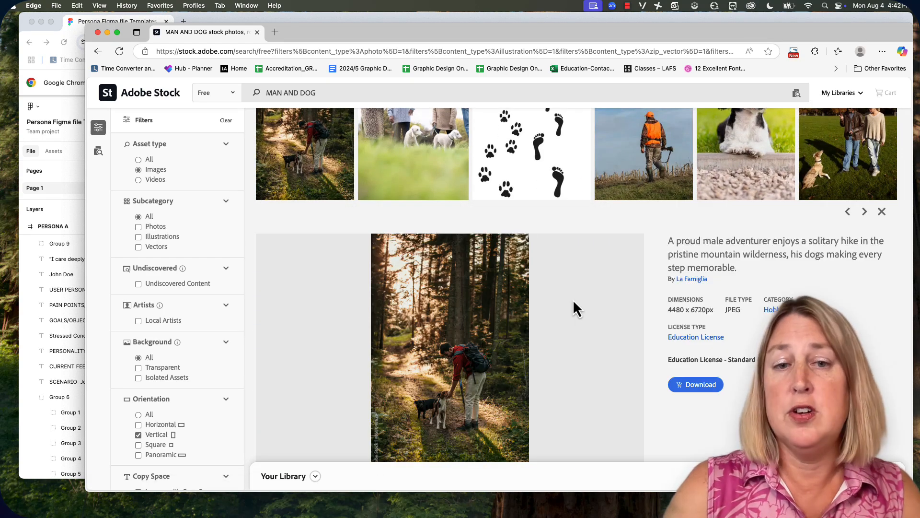
click(699, 387)
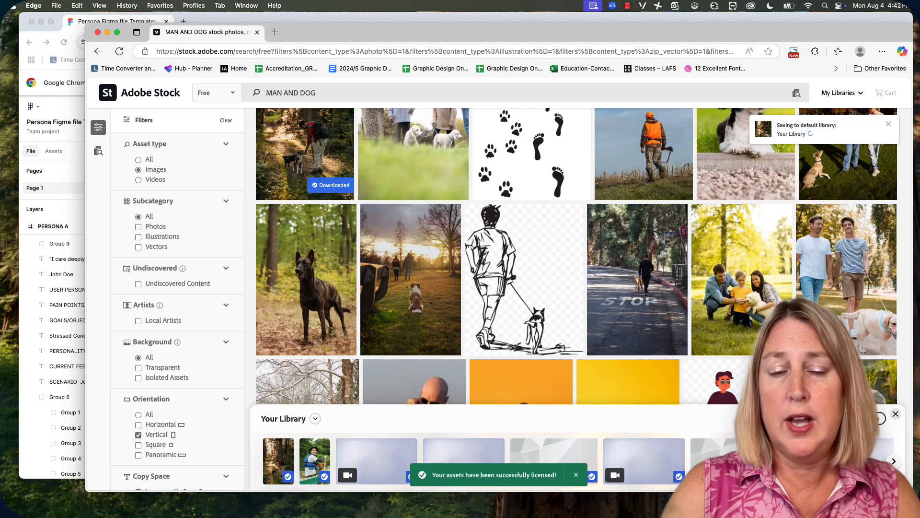
Show the Downloads folder in a Finder window placed over the stock search results.
drag(580, 178, 286, 149)
click(124, 245)
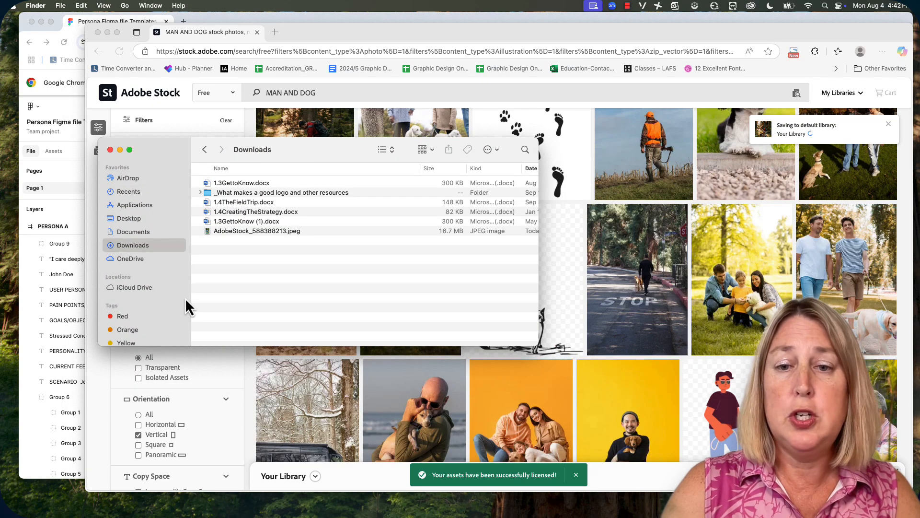
drag(279, 158, 261, 148)
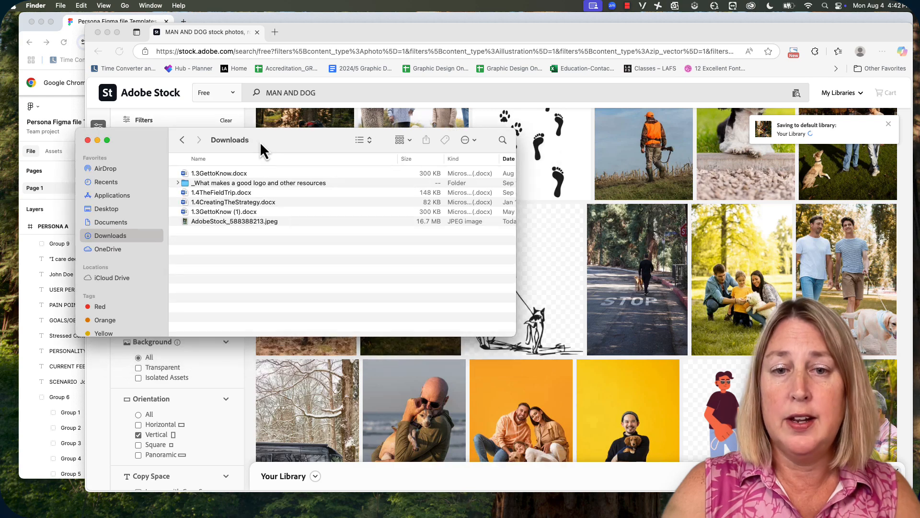
Open a second Finder window beside the first and go to the __UXUI Class folder in Documents.
click(60, 6)
click(60, 20)
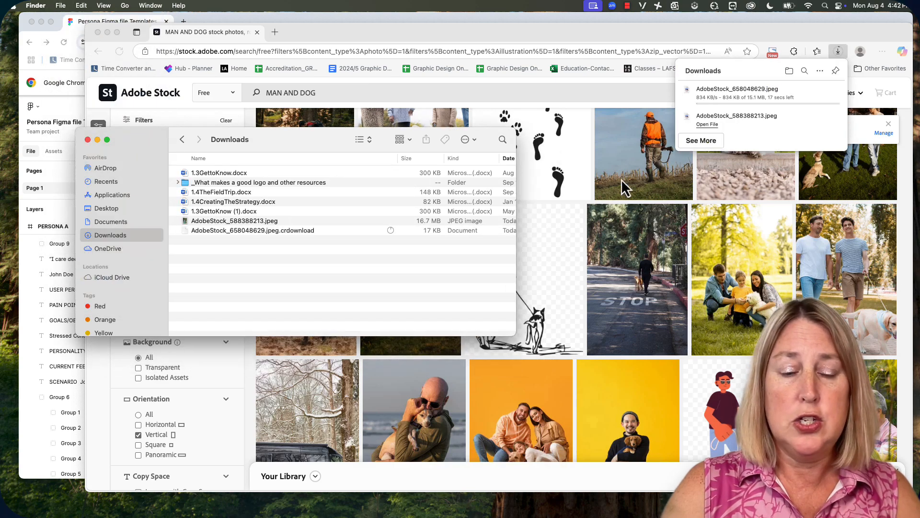
drag(336, 146, 705, 186)
click(503, 271)
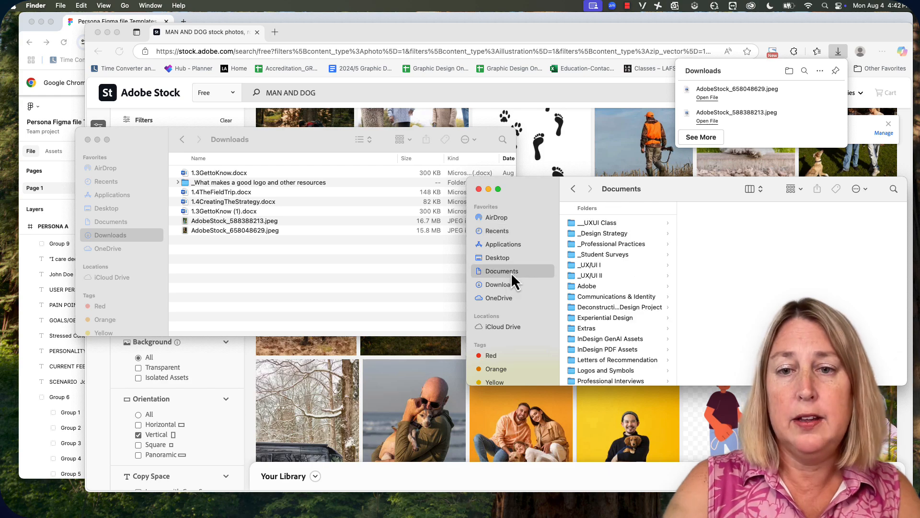
click(612, 225)
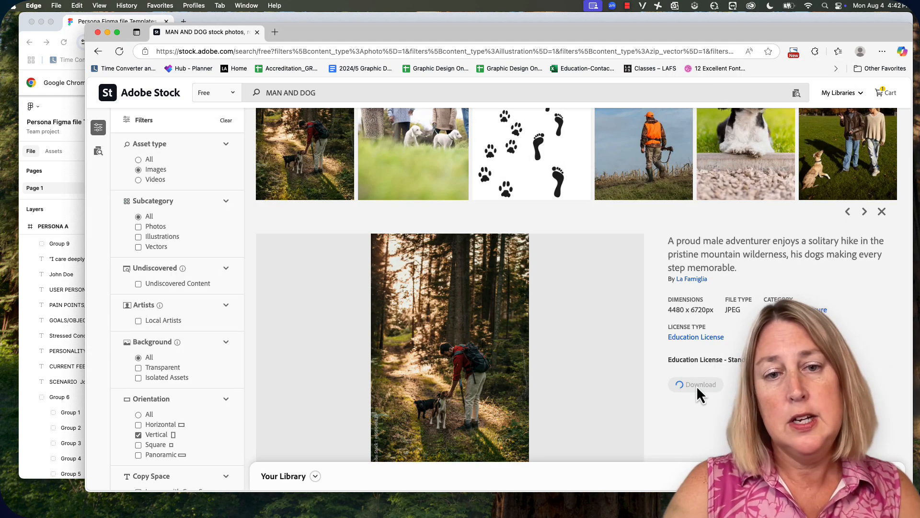
Close the forest photo's preview, hide the stock site's browser and return to the Figma persona file in full screen.
click(882, 212)
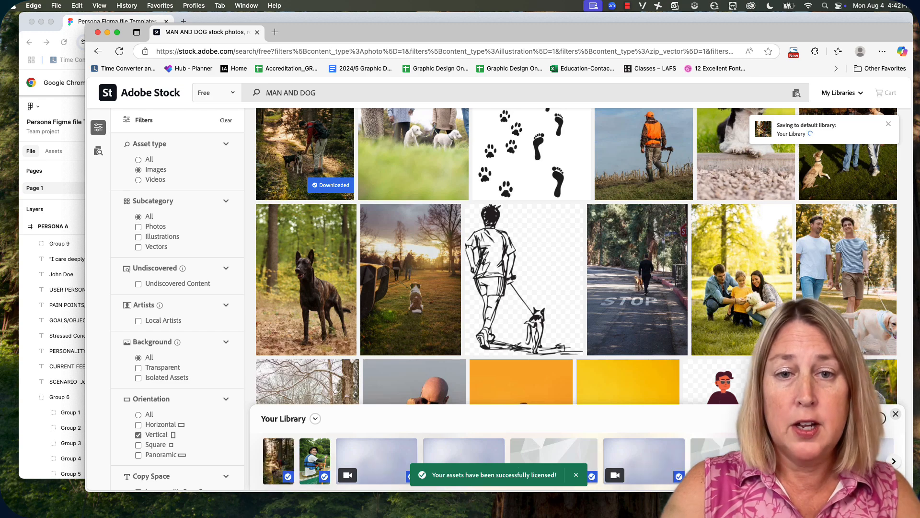
key(super+h)
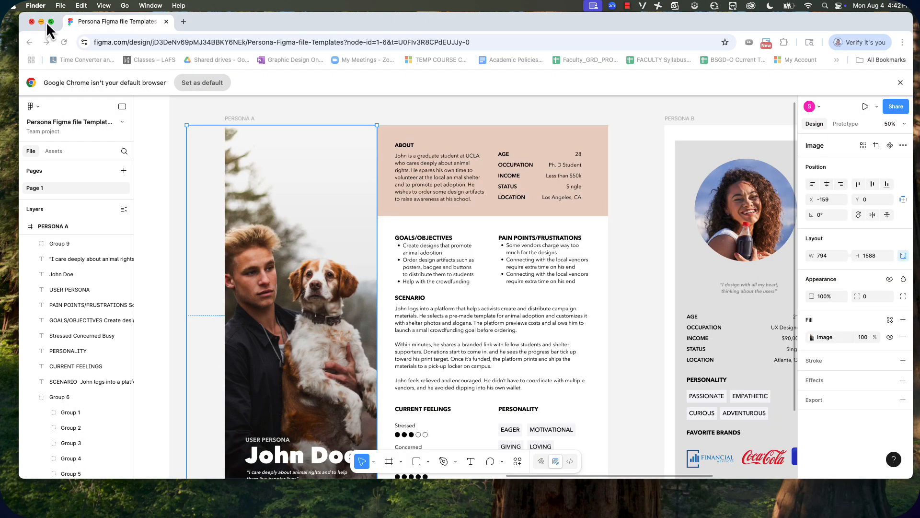
click(51, 21)
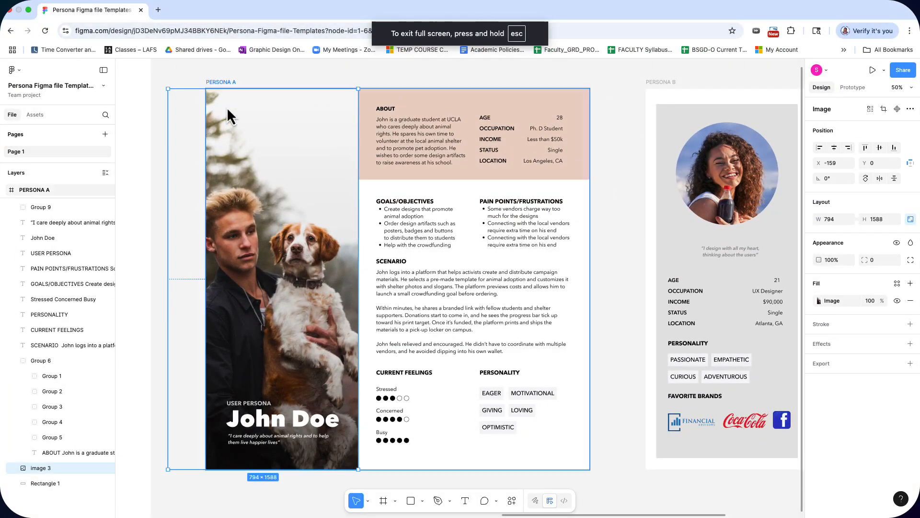
Replace the image fill of the Persona A portrait with AdobeStock_658048629.jpeg from the __UXUI Class folder.
click(819, 302)
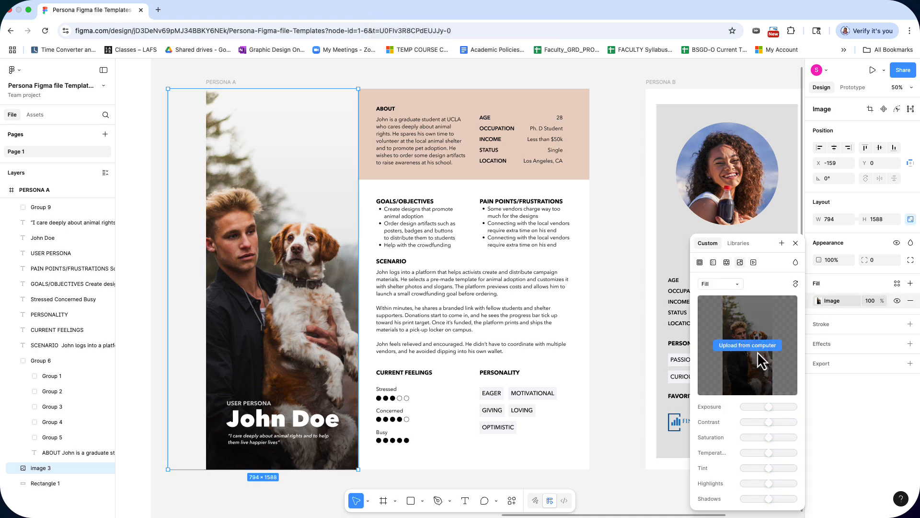
click(759, 349)
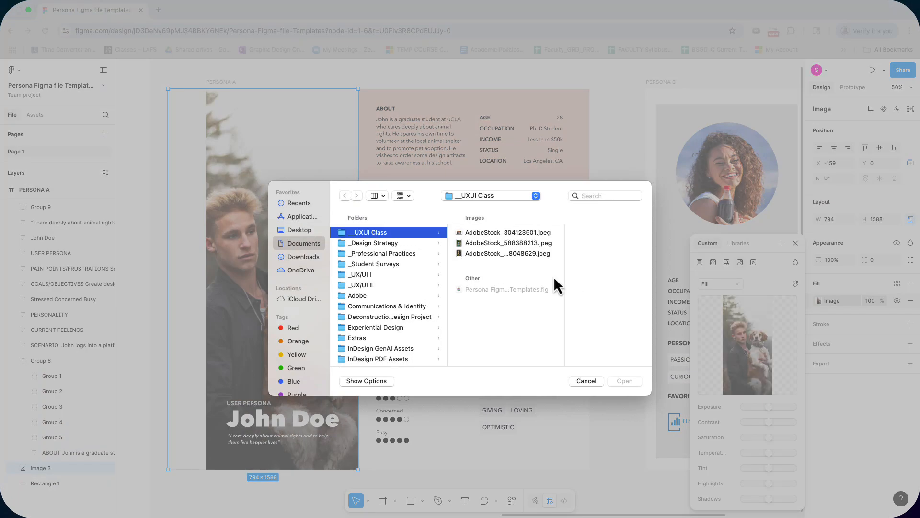
click(522, 245)
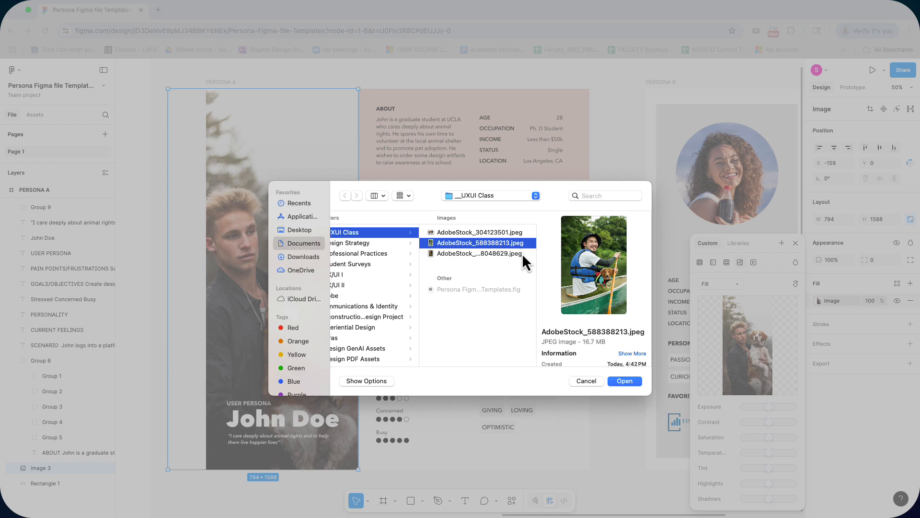
click(522, 253)
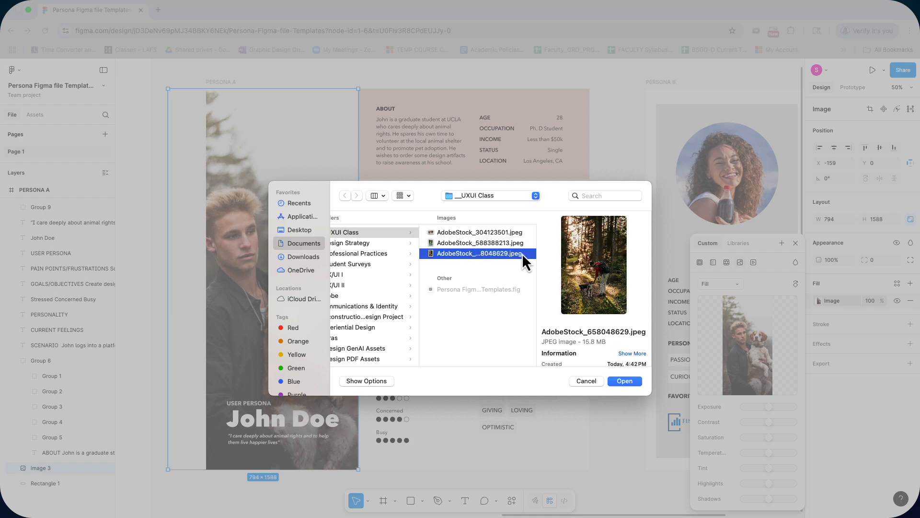
click(634, 382)
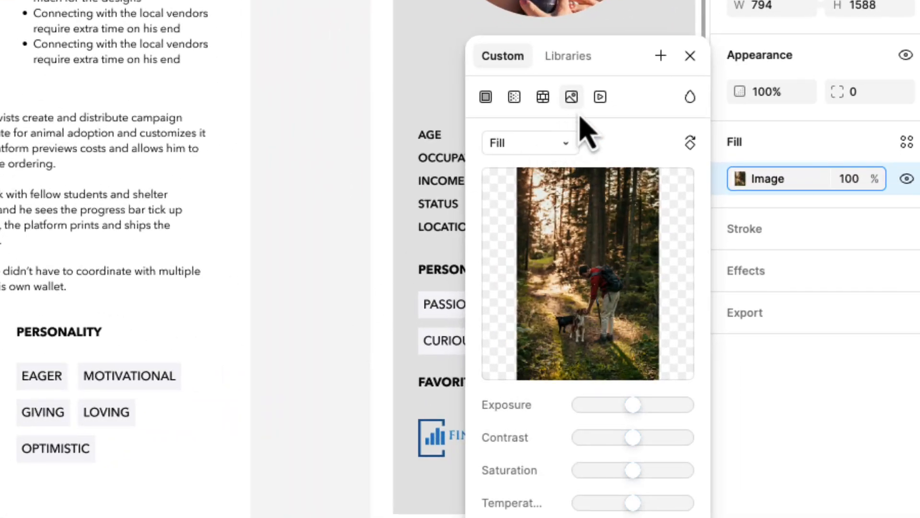
Change the Persona A portrait's image fill to Crop and shift the photo slightly to the right within its frame.
click(572, 149)
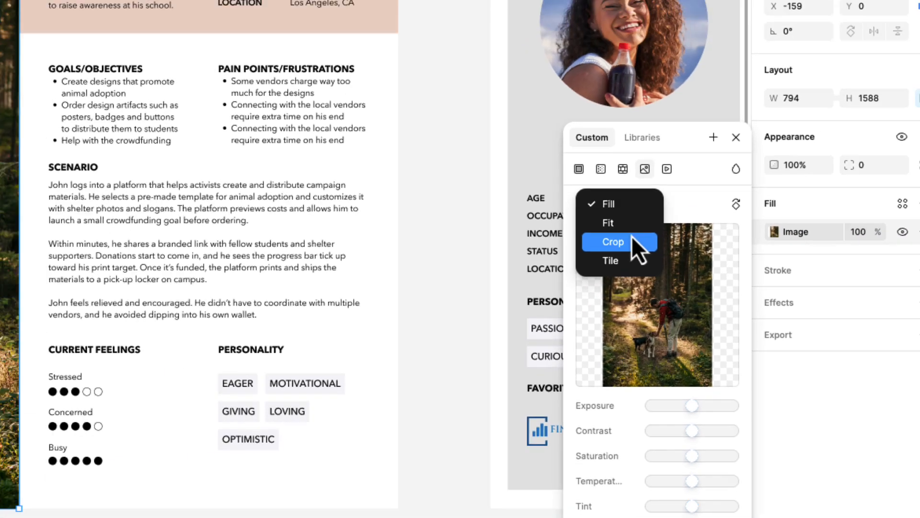
click(530, 191)
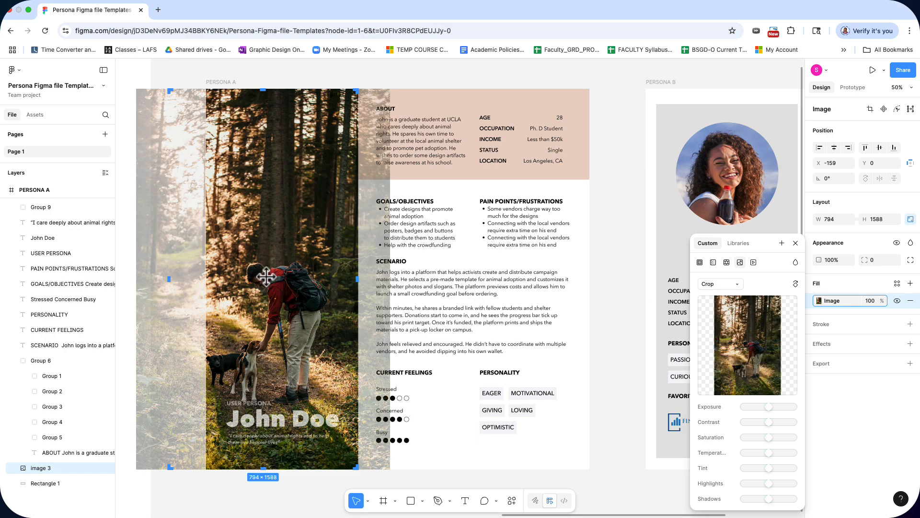
drag(263, 259, 281, 259)
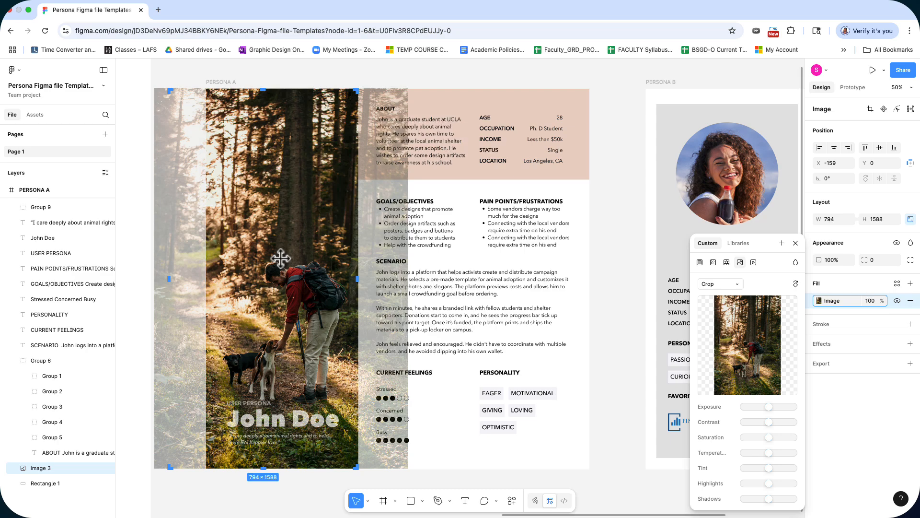
click(797, 243)
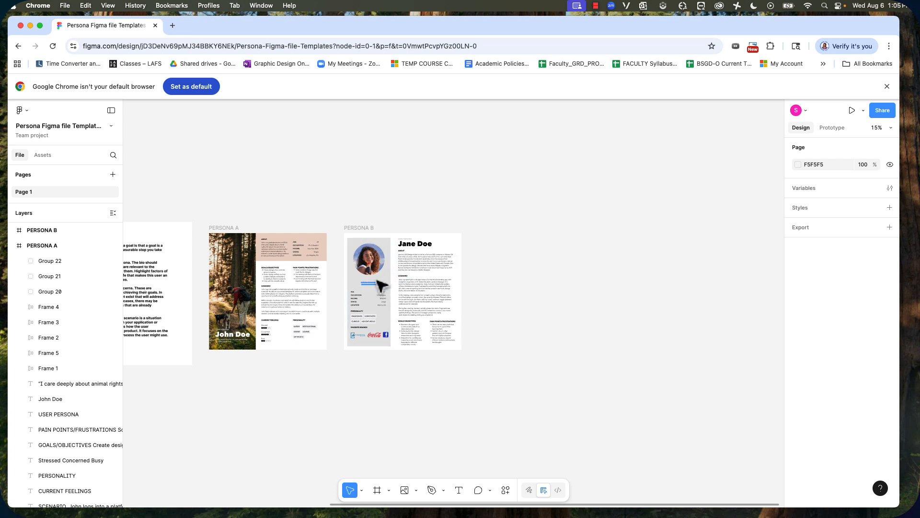
click(366, 229)
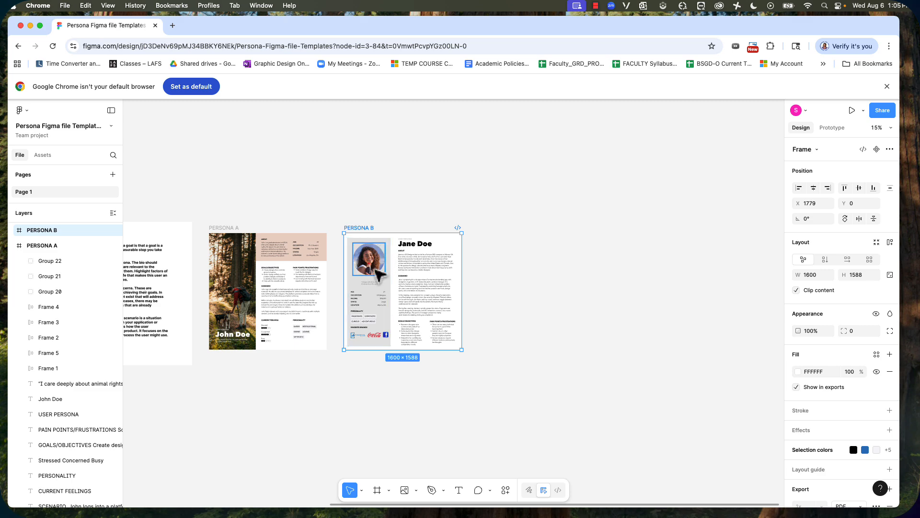
click(344, 183)
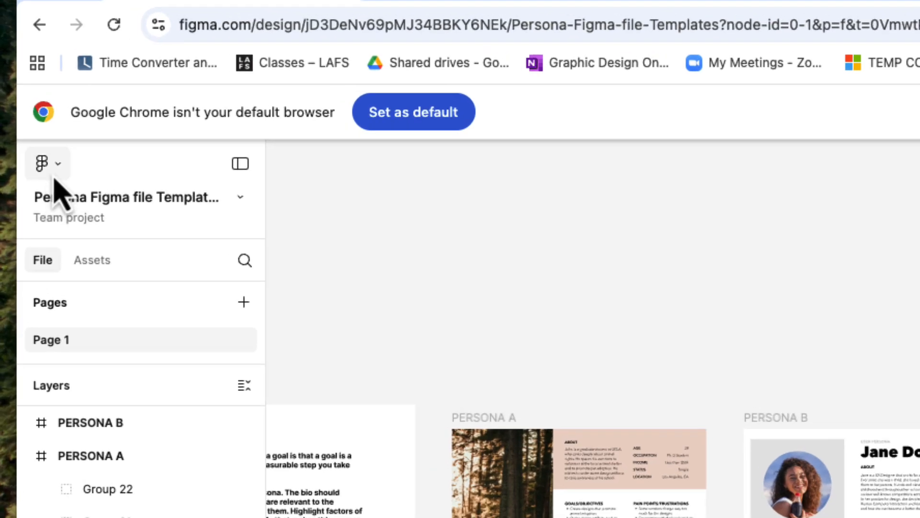
Place AdobeStock_681445350.jpeg from the __UXUI Class folder on the canvas near Persona B and delete the placed photo.
click(60, 171)
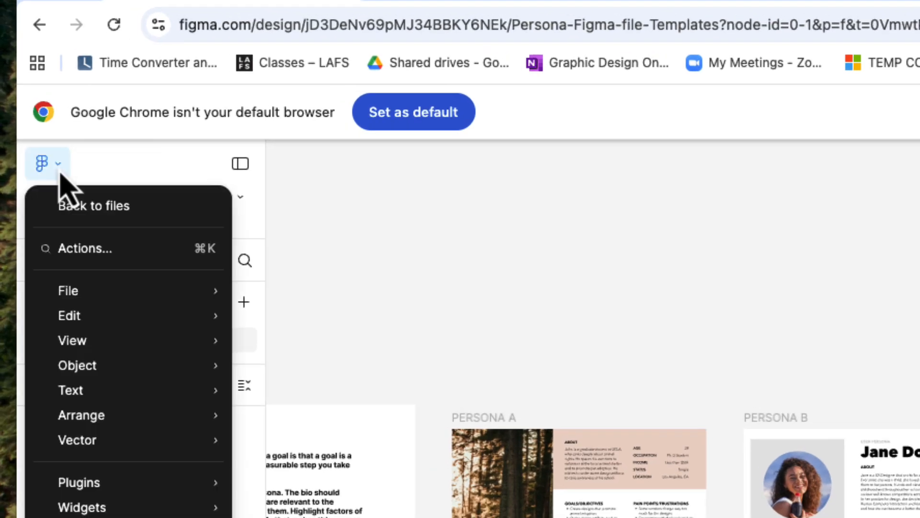
mouse_move(63, 295)
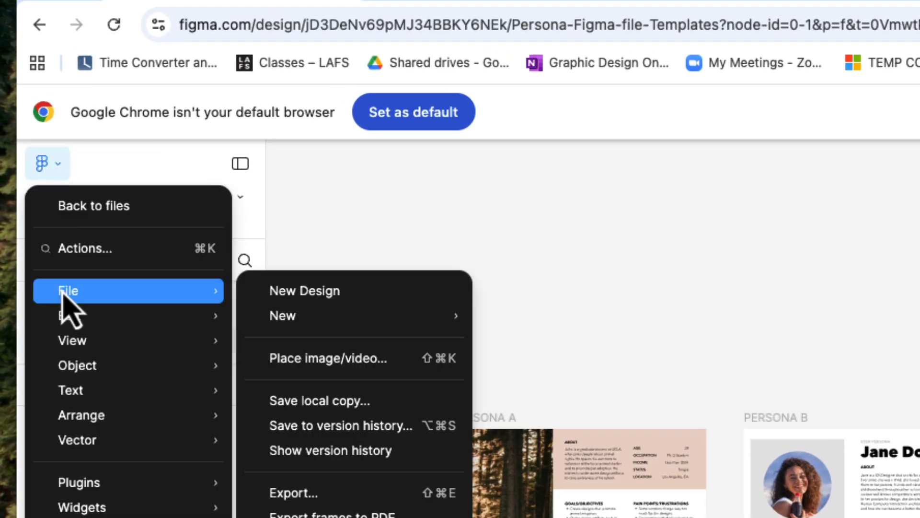
click(353, 364)
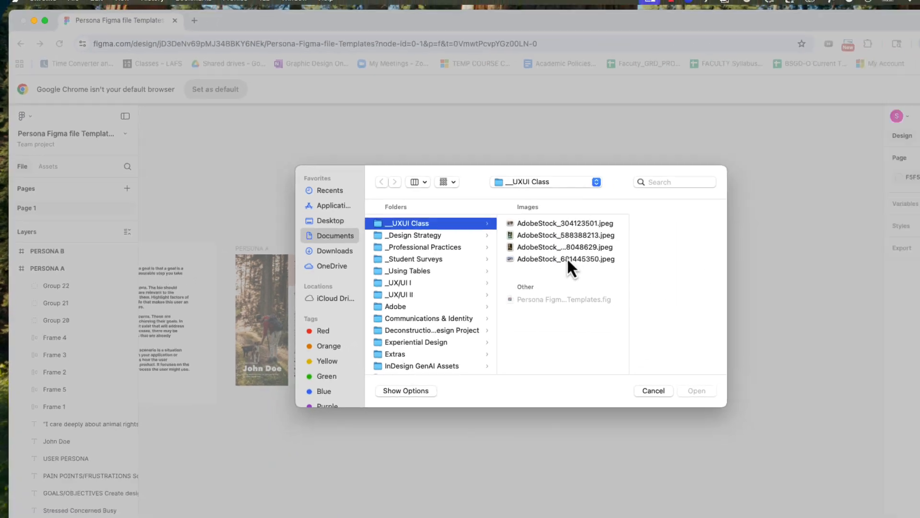
click(502, 238)
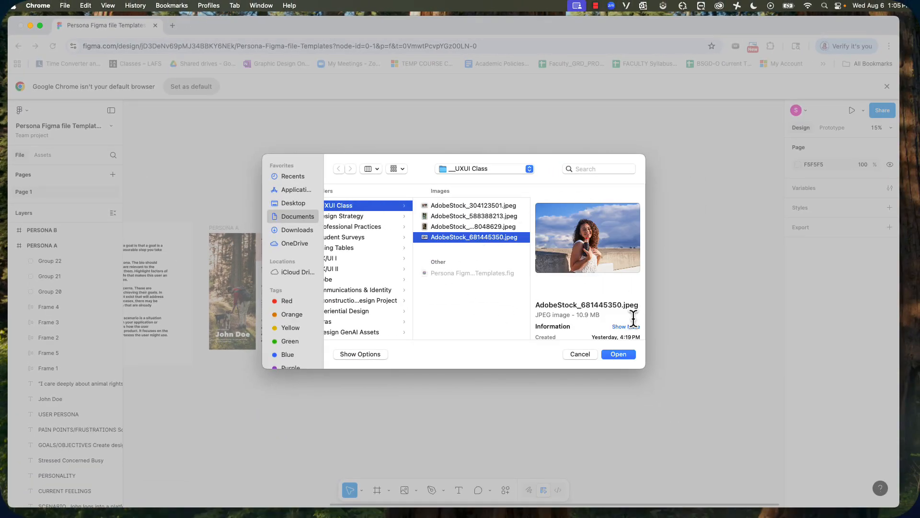
click(618, 354)
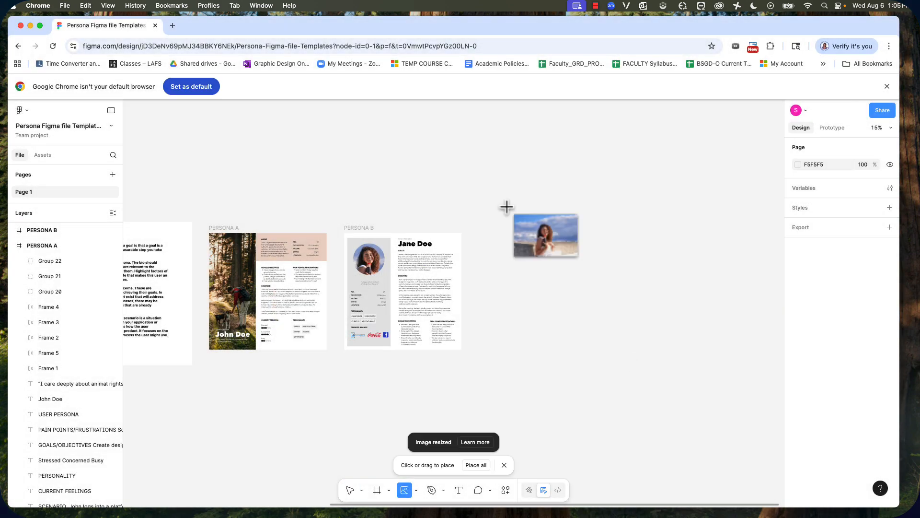
click(507, 207)
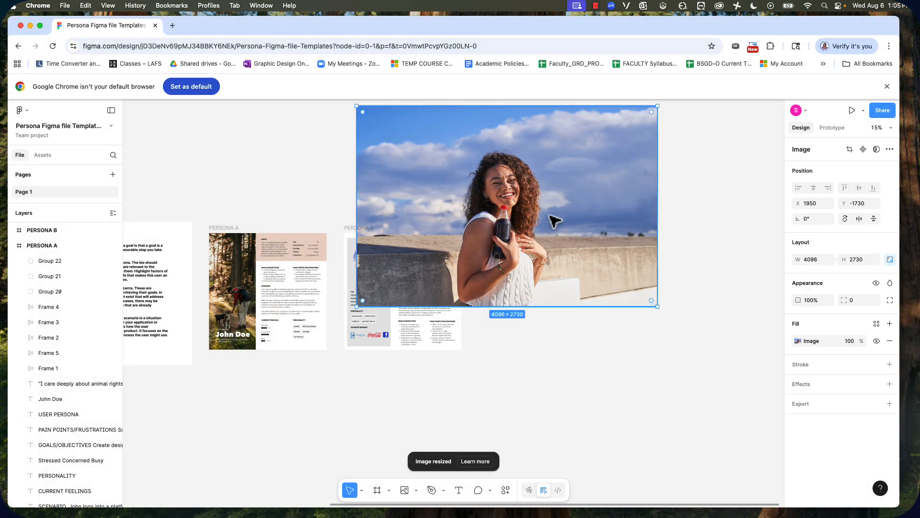
key(Delete)
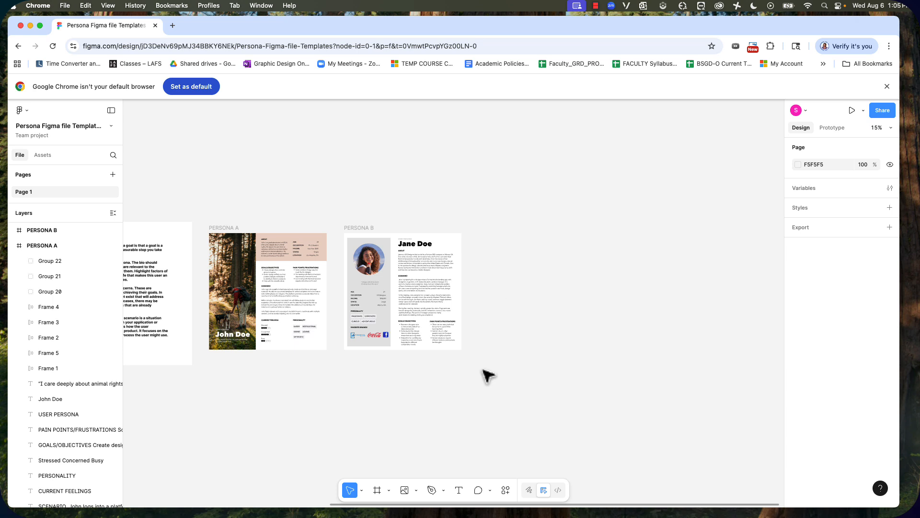
Switch to Finder, open the __UXUI Class folder and bring AdobeStock_681445350.jpeg onto the Figma canvas beside Persona B.
key(super+Tab)
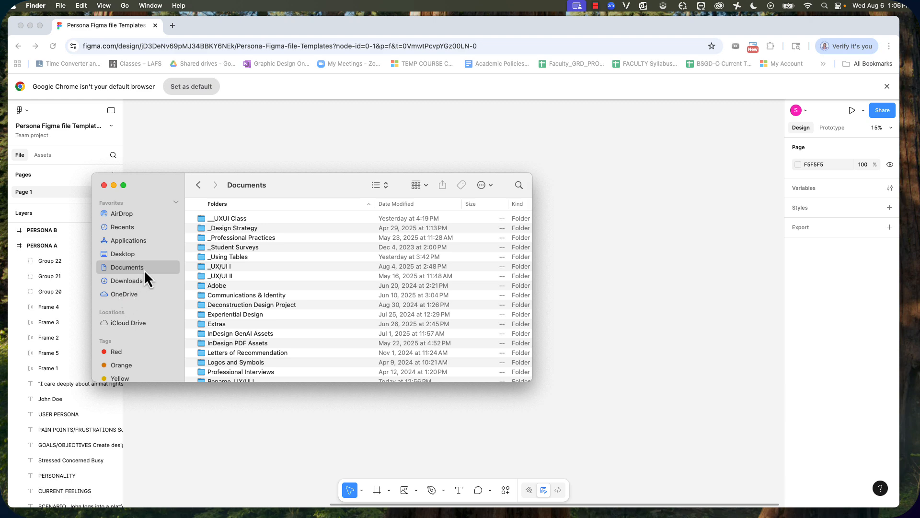
double_click(239, 220)
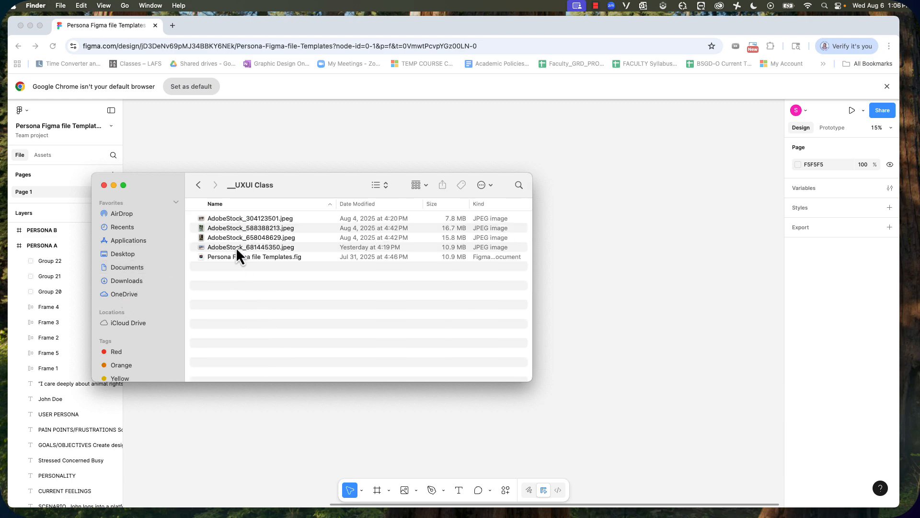
click(236, 246)
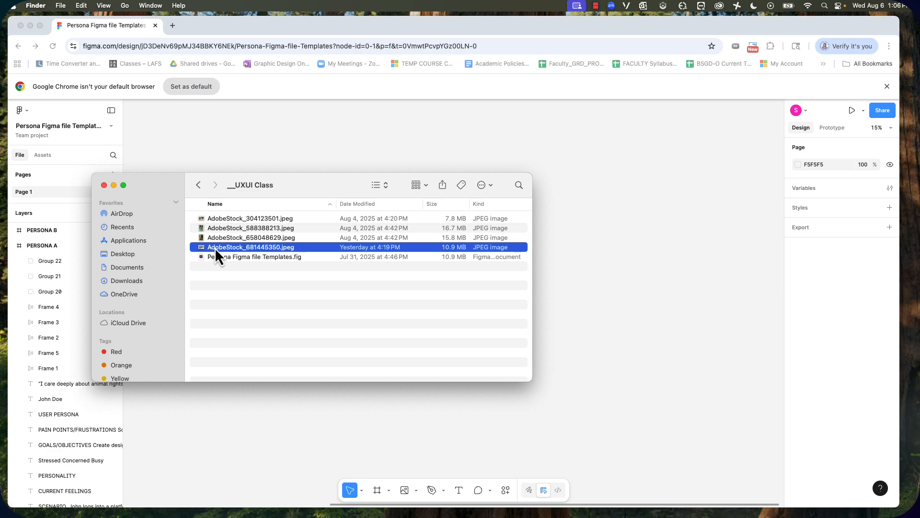
drag(215, 247, 587, 284)
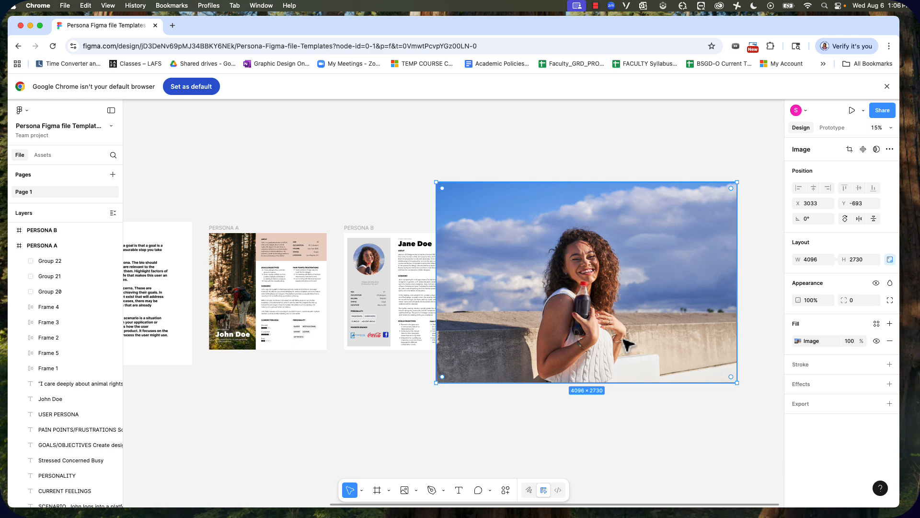
Draw a perfect circle about 1089 × 1089 over the woman's head in the placed photo with the Ellipse tool.
scroll(545, 436, down, 2)
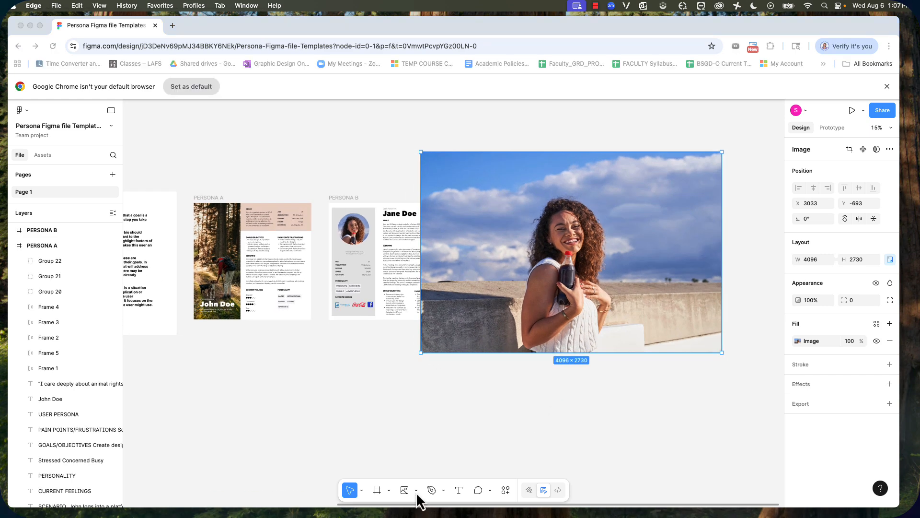
click(417, 494)
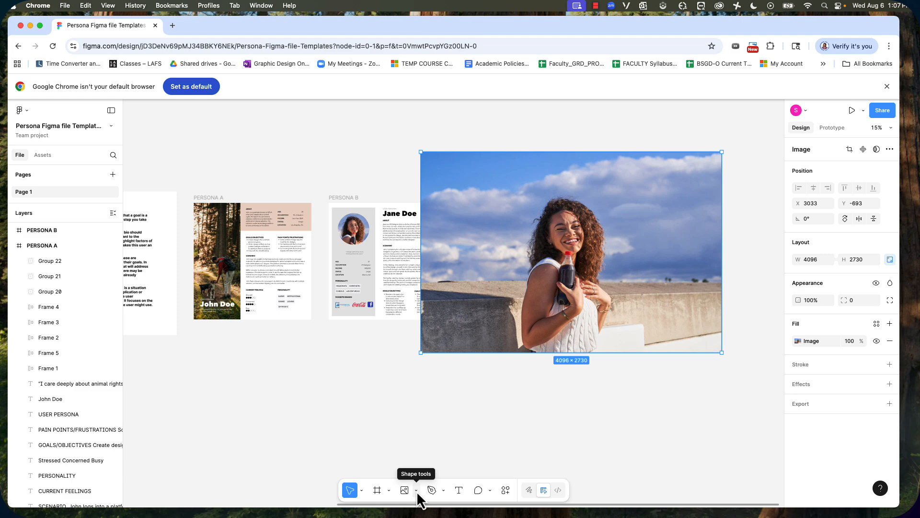
click(416, 490)
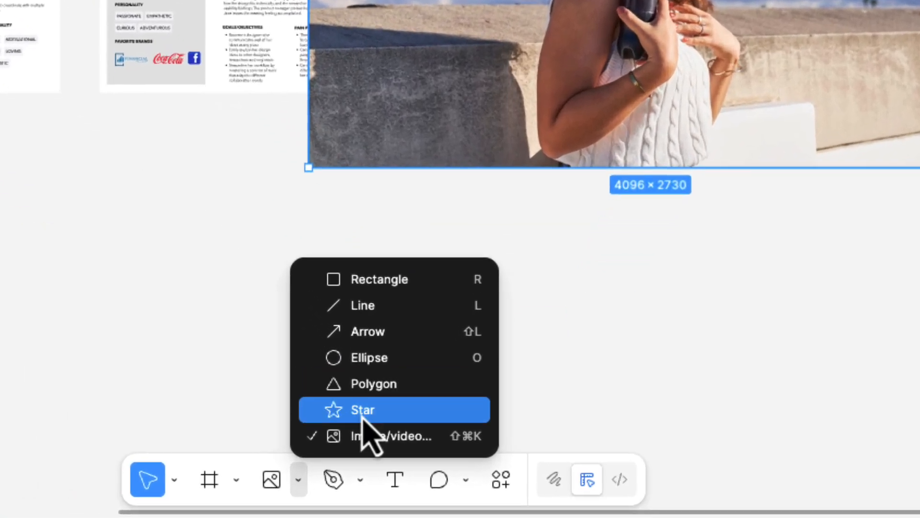
click(339, 505)
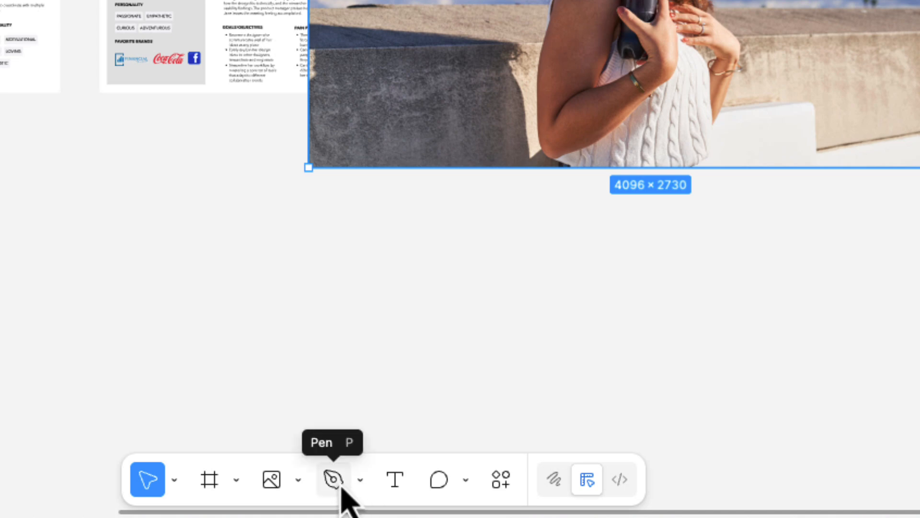
click(300, 488)
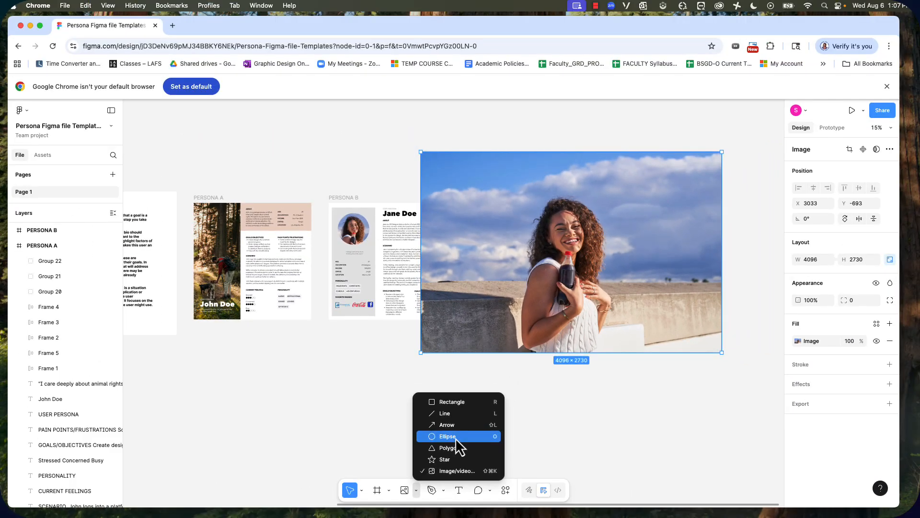
click(455, 438)
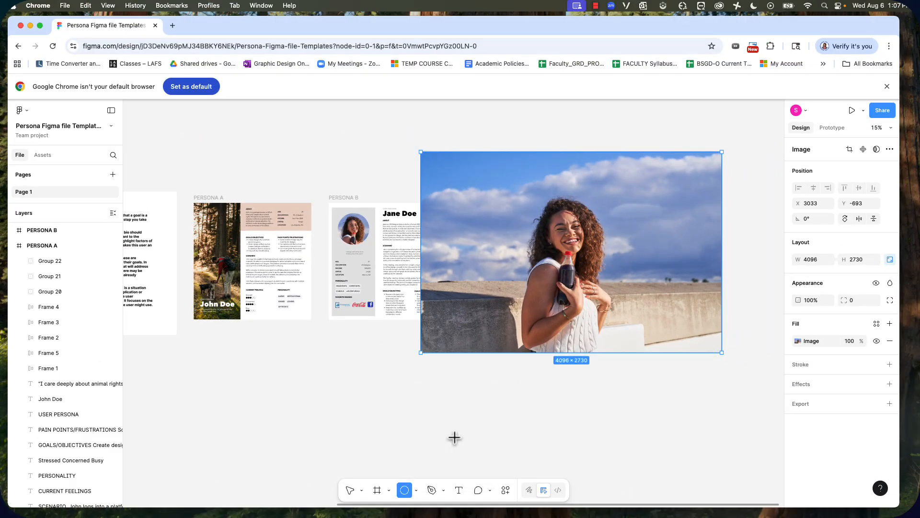
key(shift)
drag(528, 195, 607, 271)
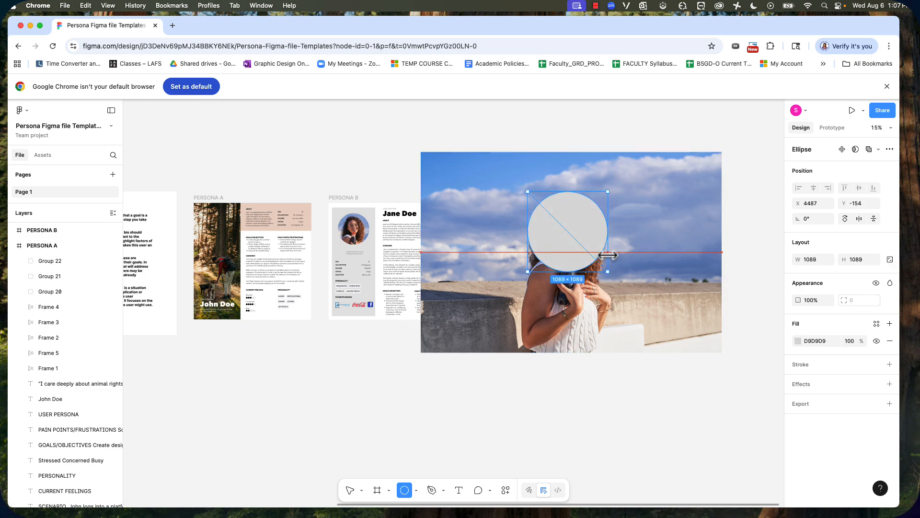
Draw an unconstrained ellipse about 1116 × 939 on the empty canvas below the photo and undo it.
click(404, 490)
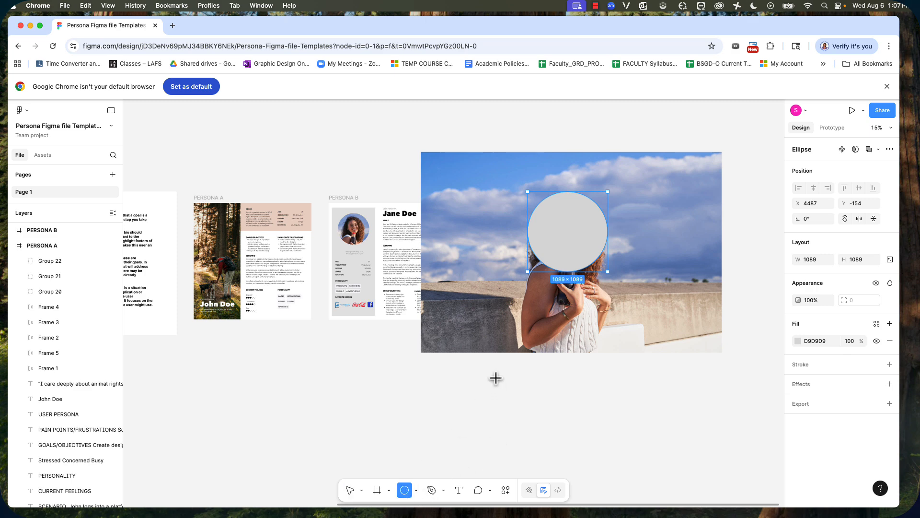
drag(495, 378, 577, 447)
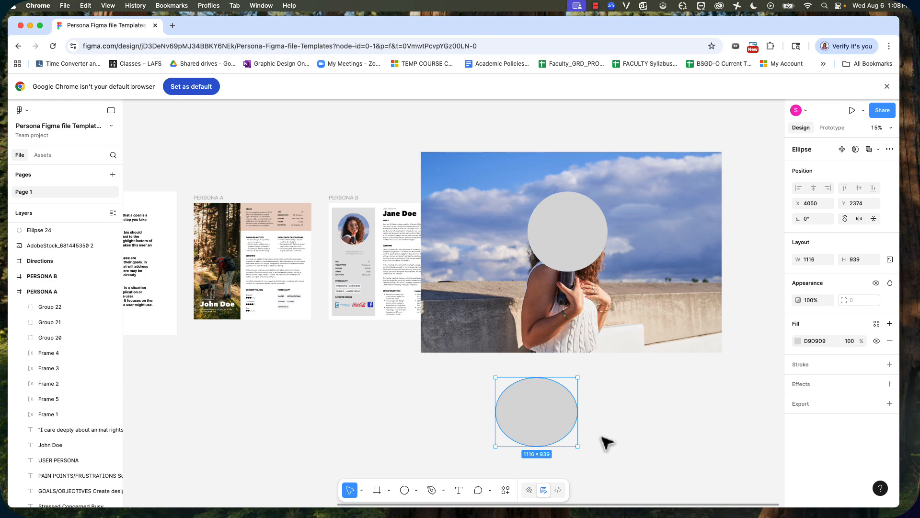
key(super+z)
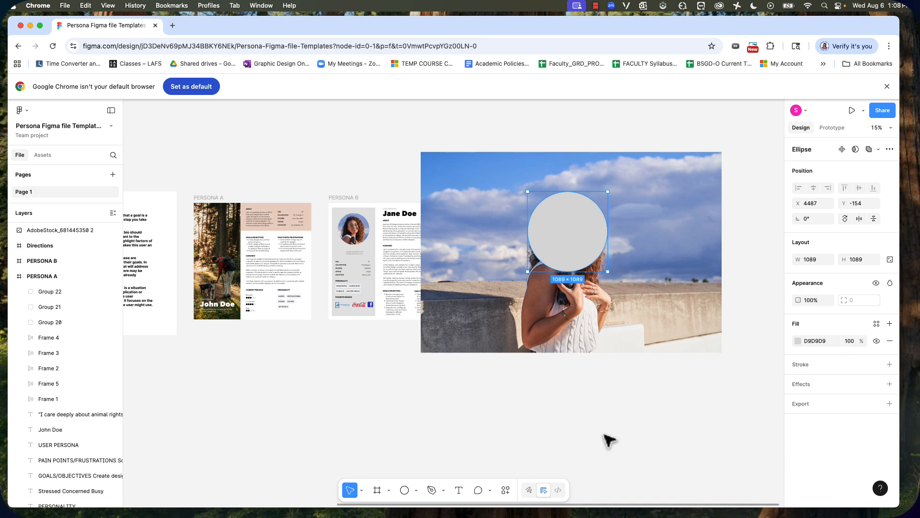
Try to mask the photo by selecting it together with the circle and applying Use as mask, and undo the mask.
click(533, 334)
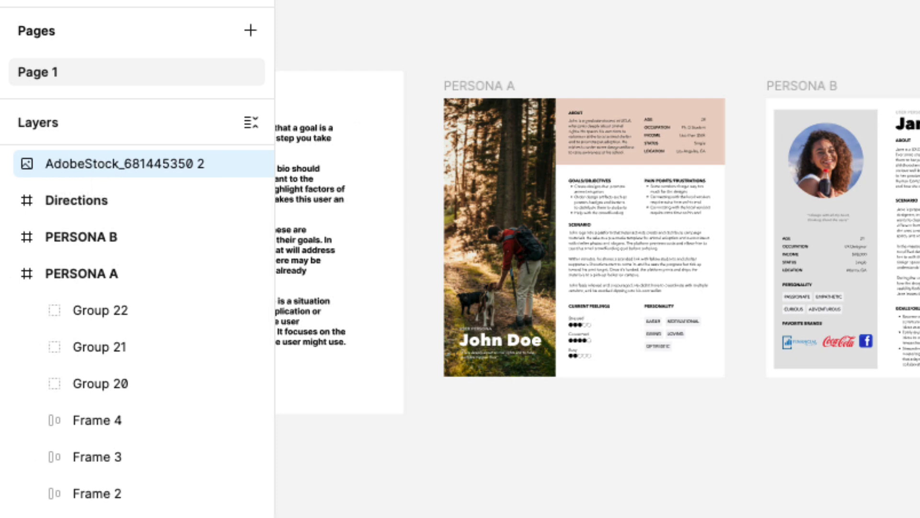
click(74, 164)
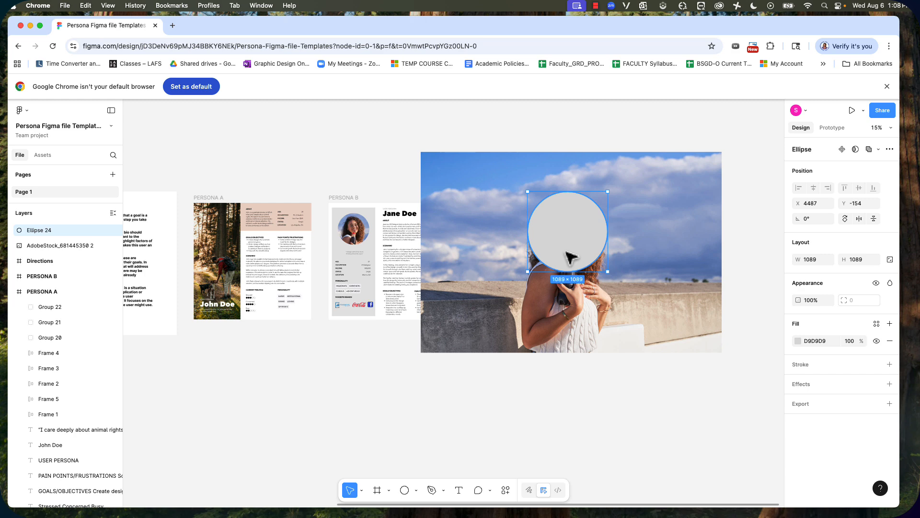
shift+click(534, 311)
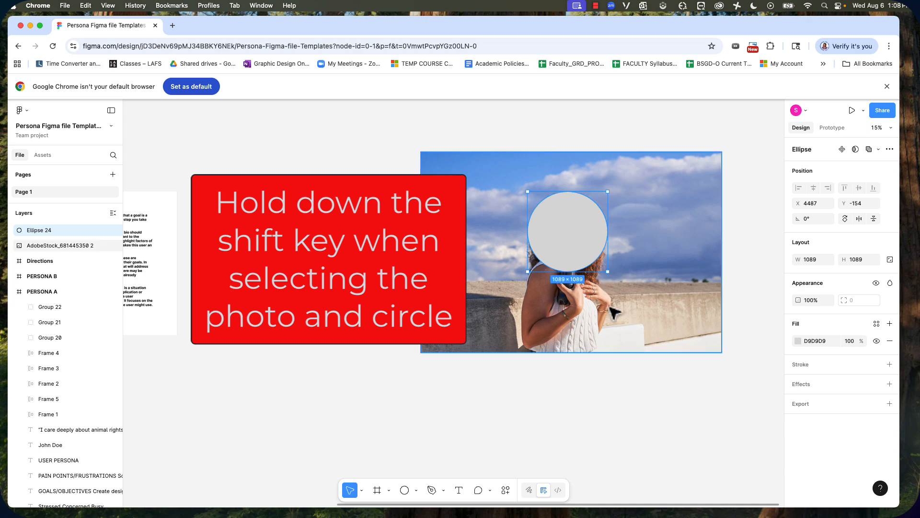
shift+click(654, 237)
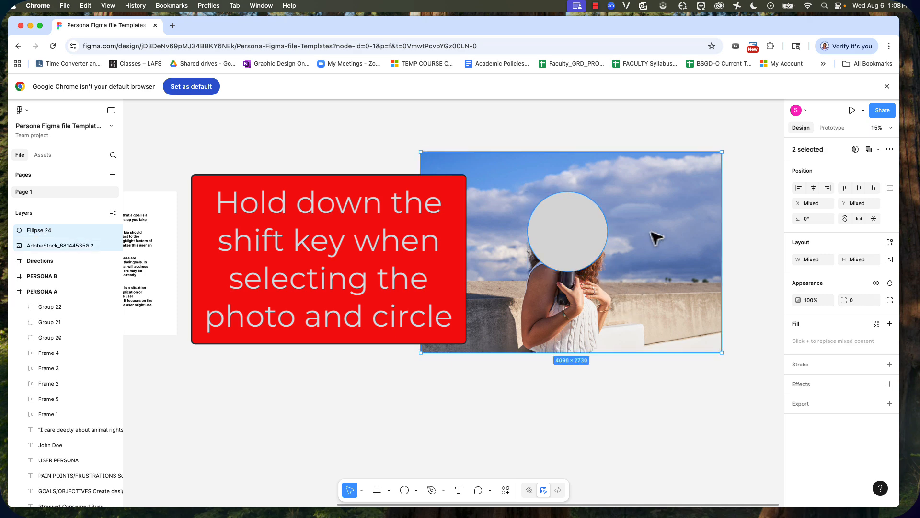
right_click(559, 249)
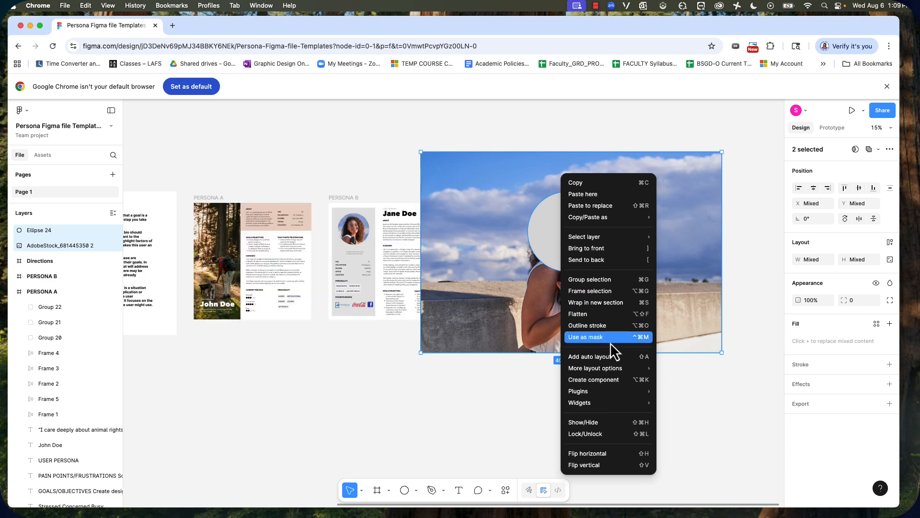
click(610, 341)
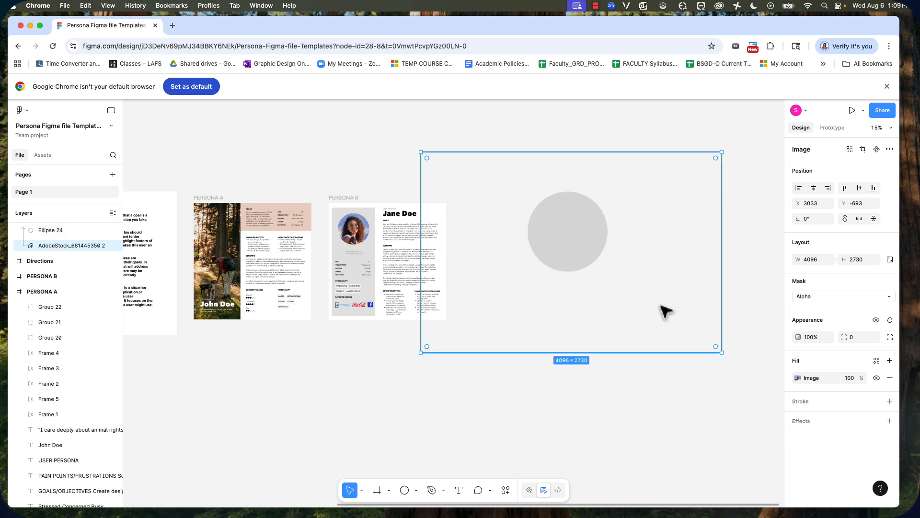
click(627, 397)
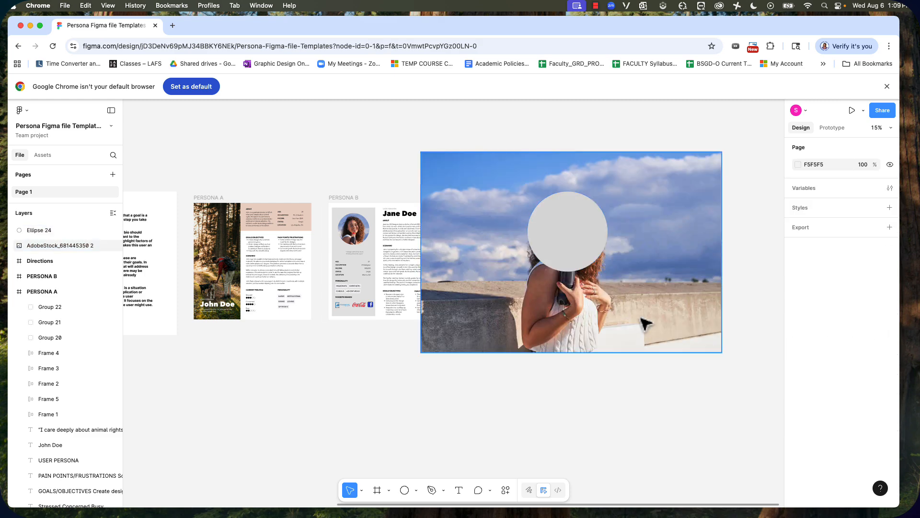
click(618, 314)
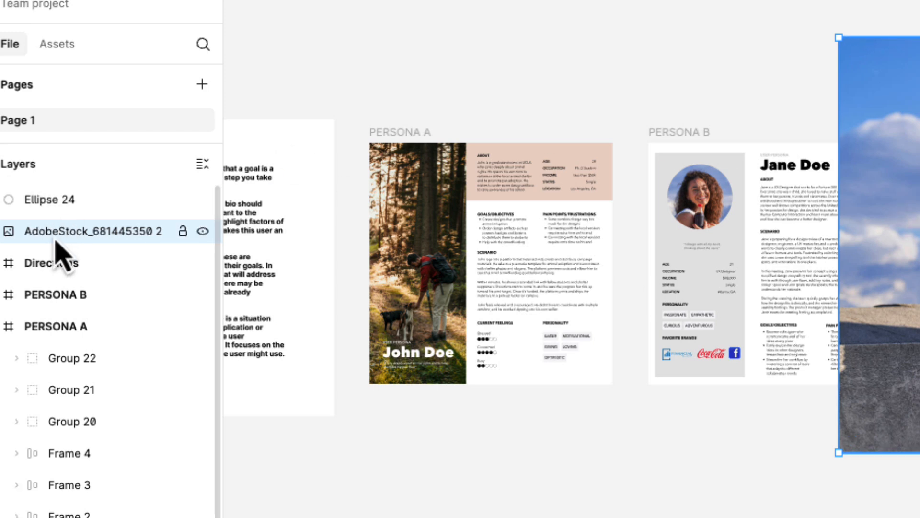
drag(54, 240, 54, 191)
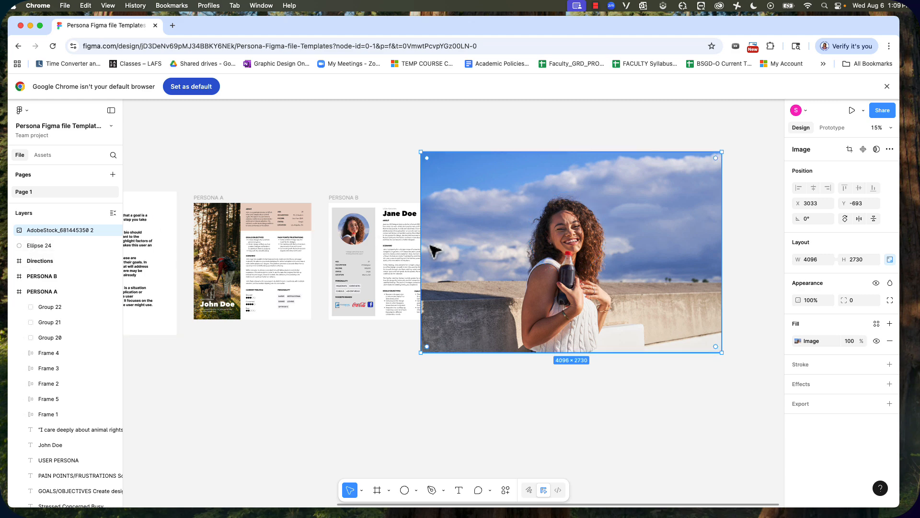
drag(551, 129, 719, 410)
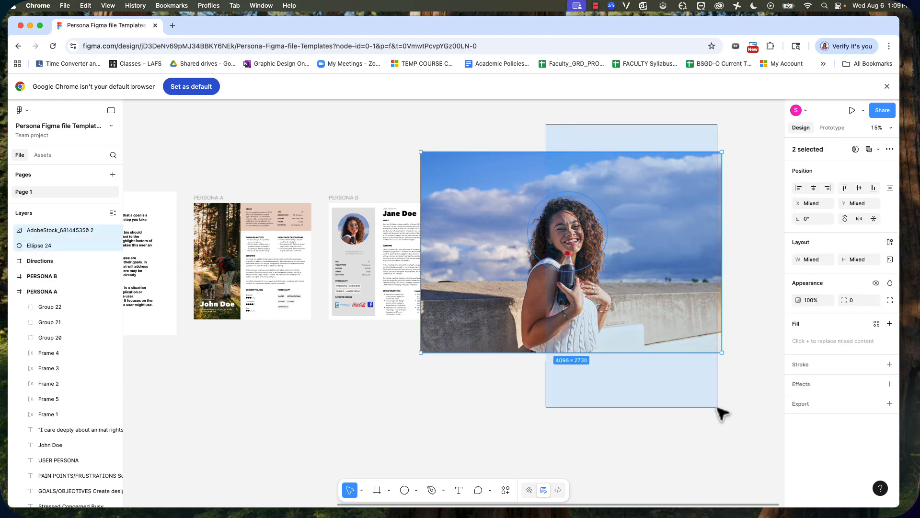
click(498, 386)
click(28, 230)
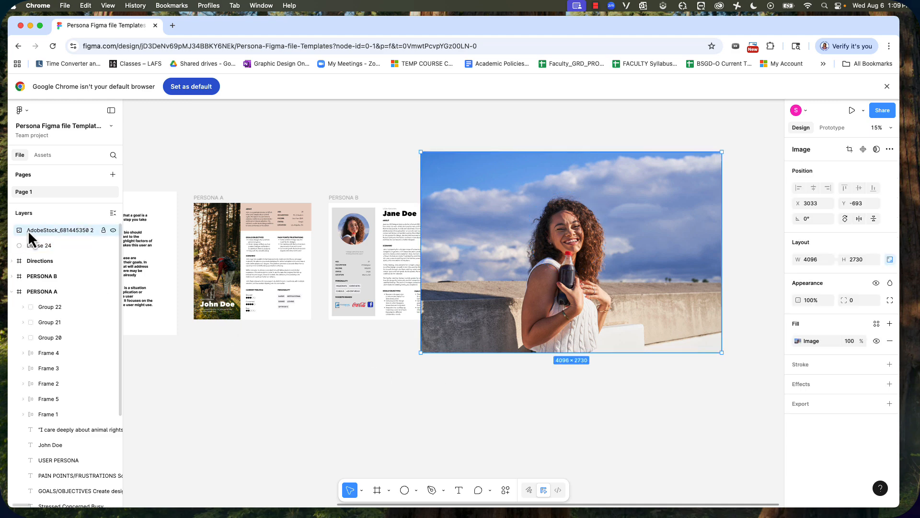
shift+click(29, 247)
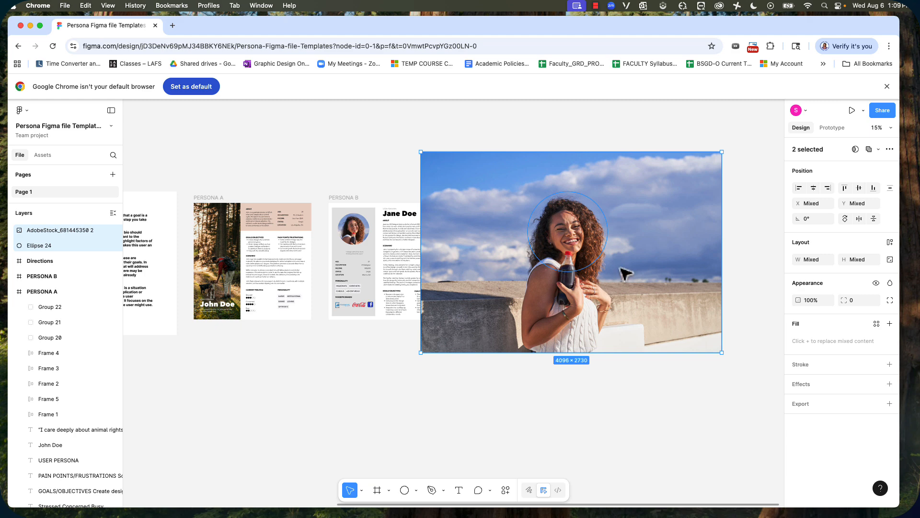
right_click(572, 259)
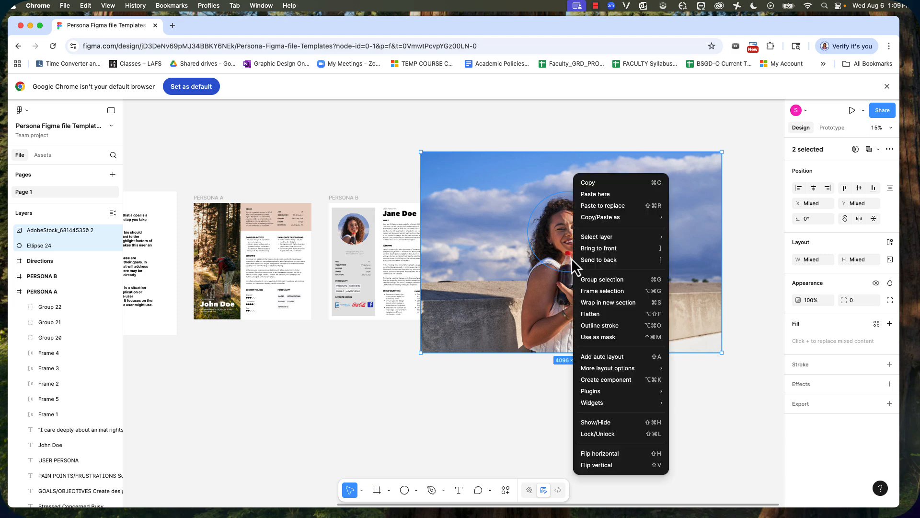
click(615, 337)
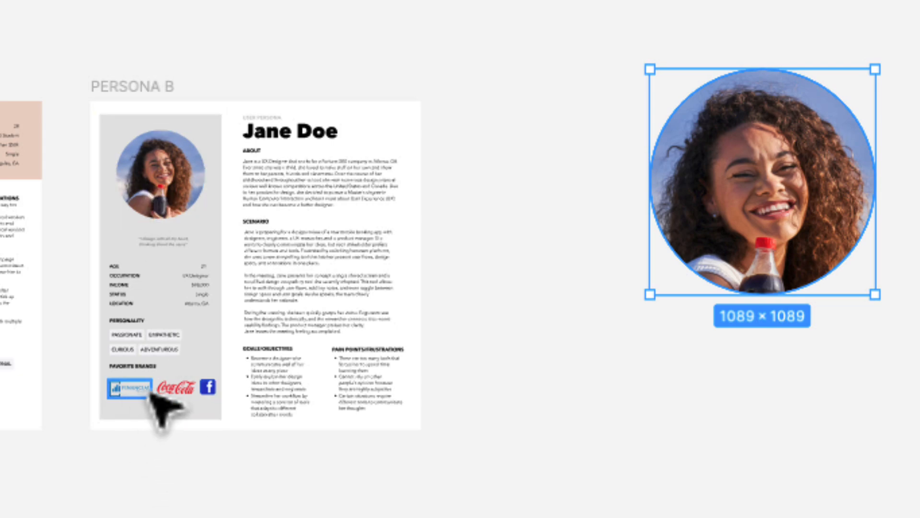
Enter the mask group to view the full extent of the photo behind the circle, and deselect it.
click(120, 494)
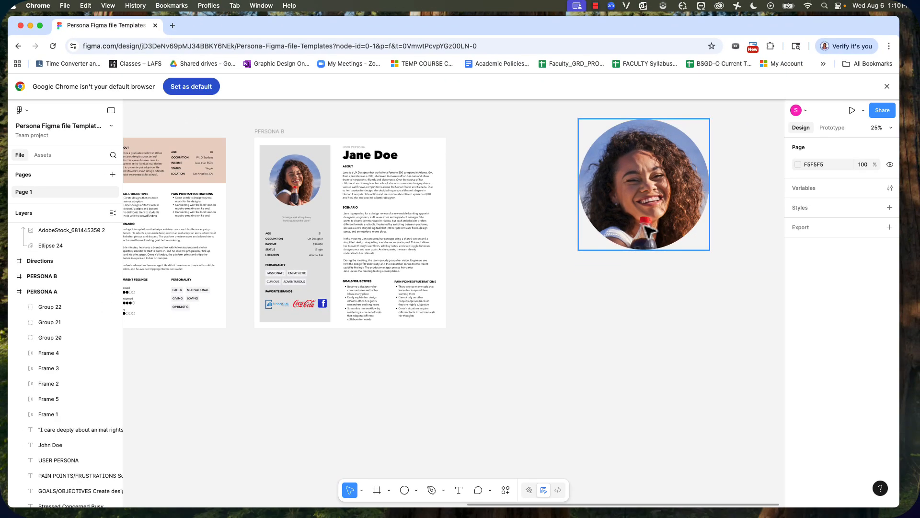
double_click(648, 231)
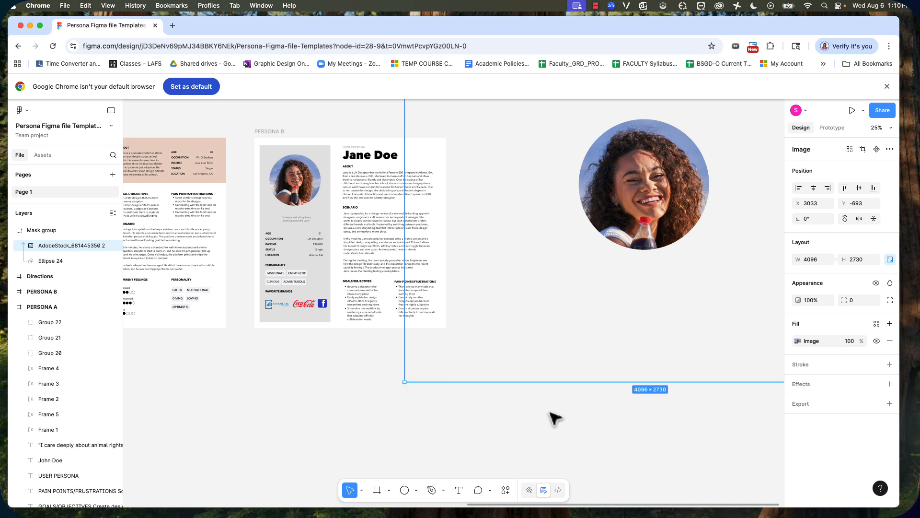
click(563, 417)
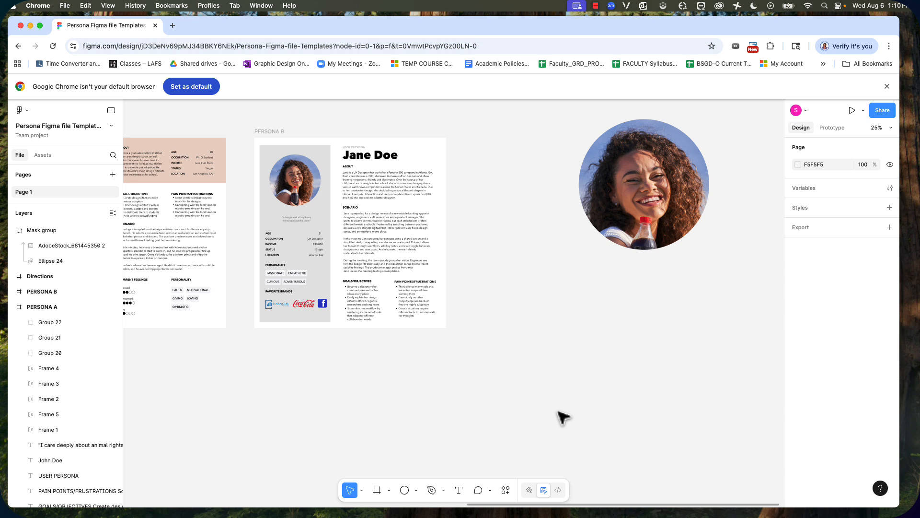
Resize the mask group without constraining its proportions to about 621 × 790 and undo the distortion.
click(662, 222)
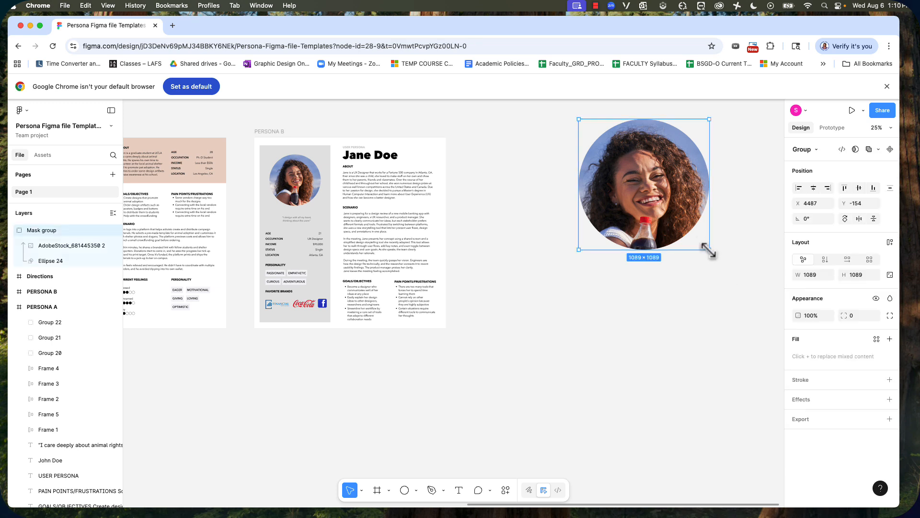
drag(709, 250, 654, 215)
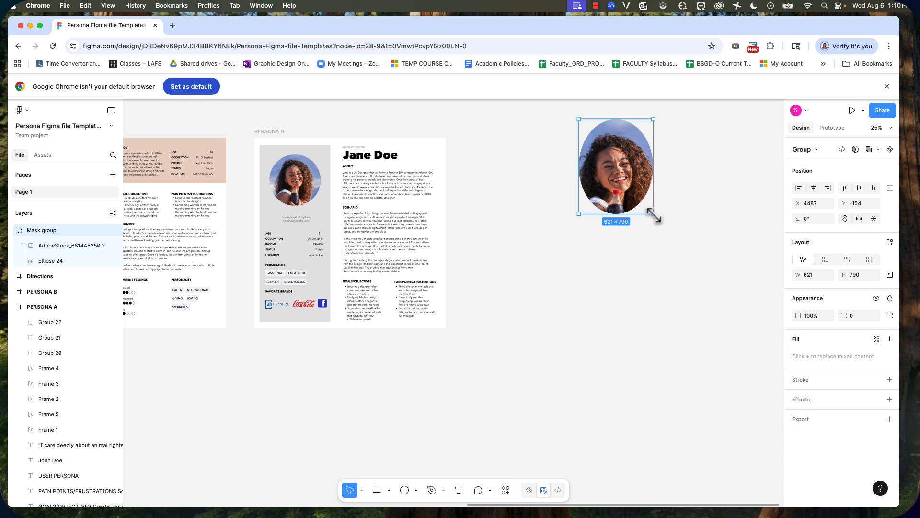
key(super+z)
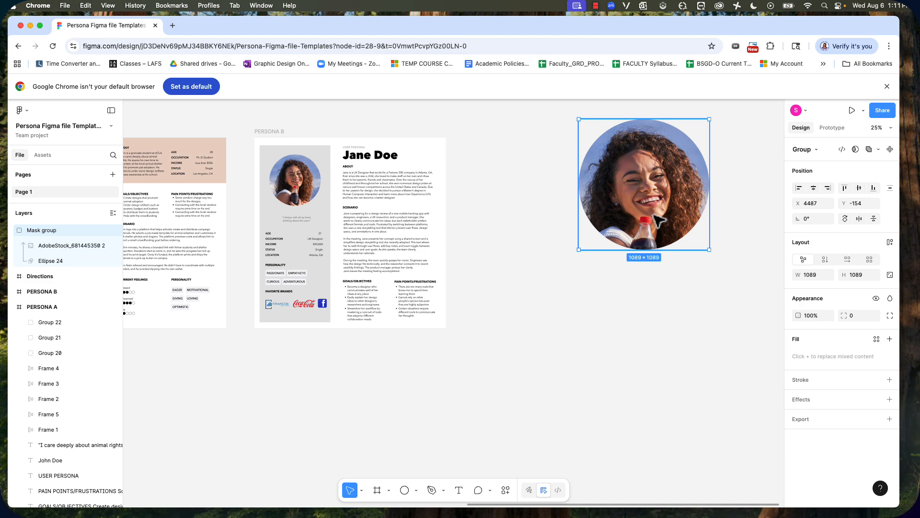
Try moving the full-size mask group onto the Persona B frame, and undo the move.
drag(643, 211, 364, 246)
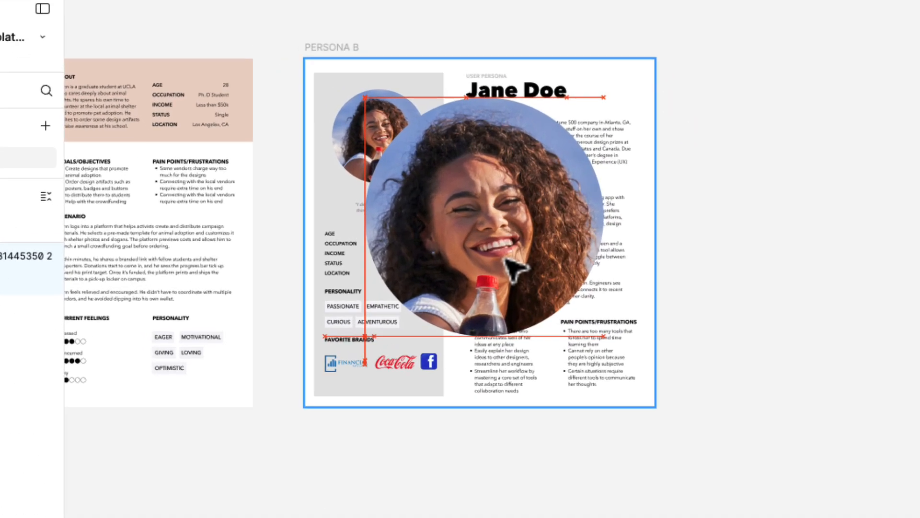
key(super+z)
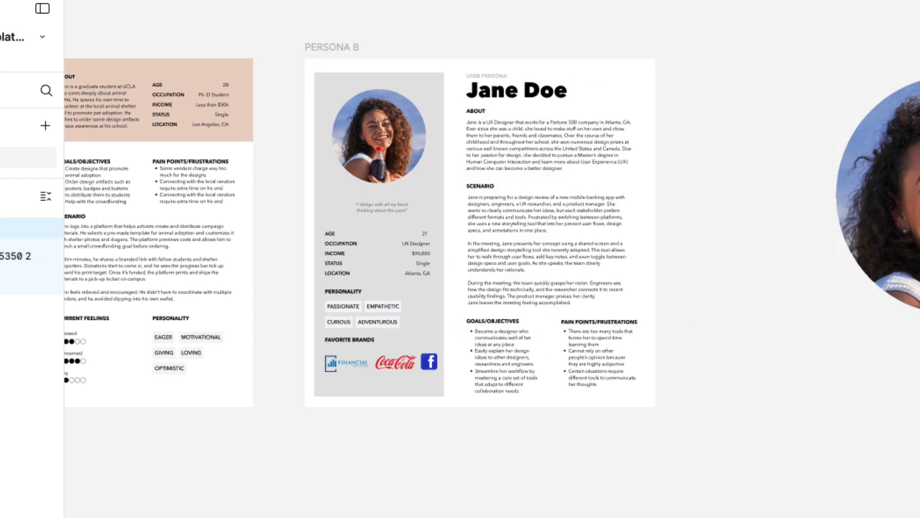
key(super+z)
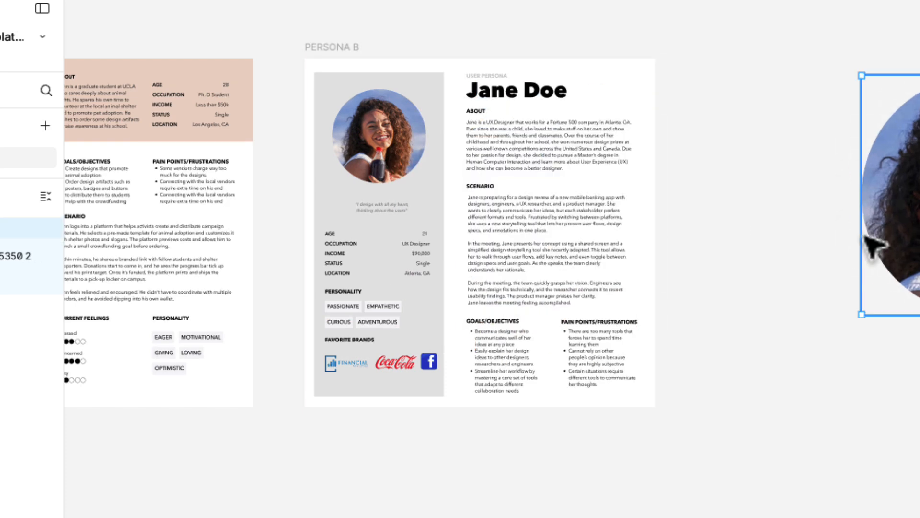
Place the mask group in Persona B, scale it proportionally to about 502 × 502 and top-align it with the existing portrait.
drag(875, 250, 558, 251)
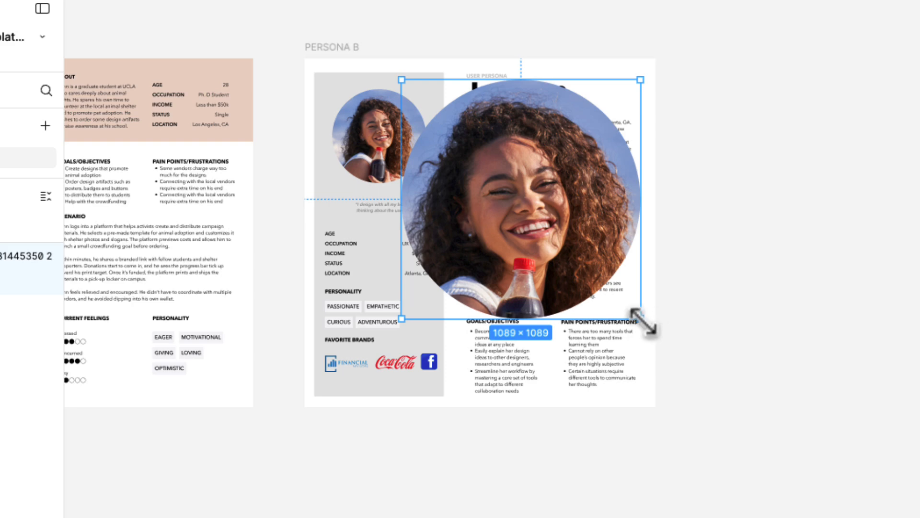
drag(643, 322, 468, 187)
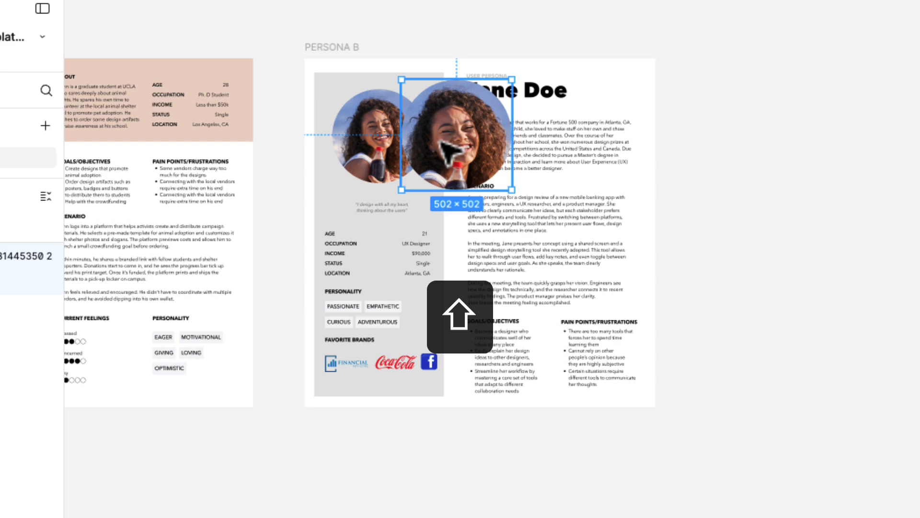
drag(467, 153, 390, 123)
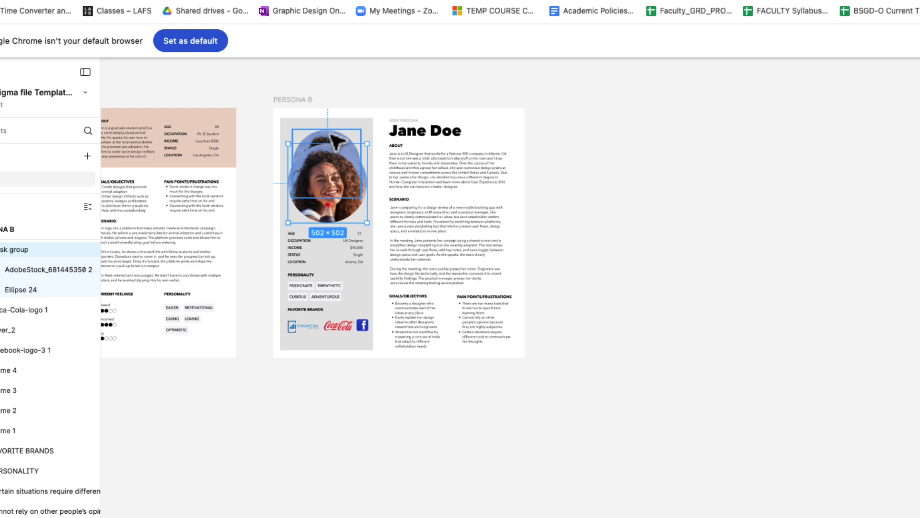
shift+click(386, 98)
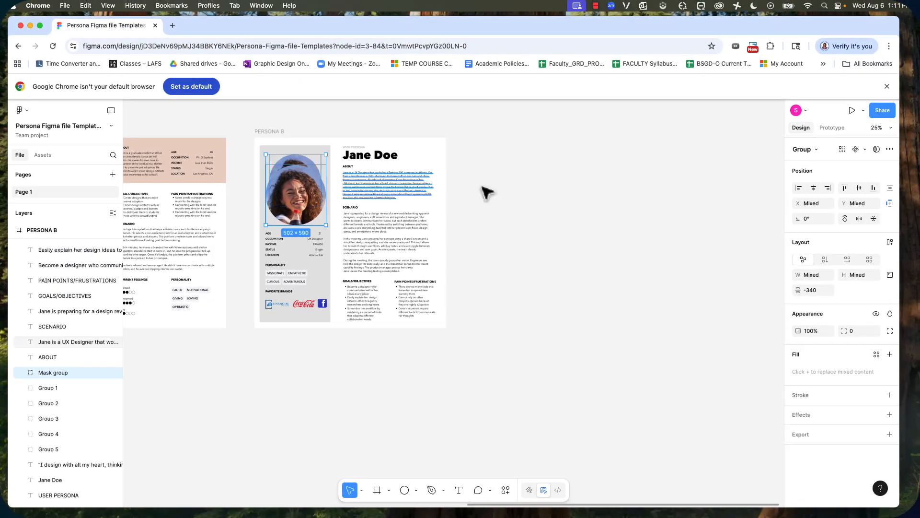
click(845, 187)
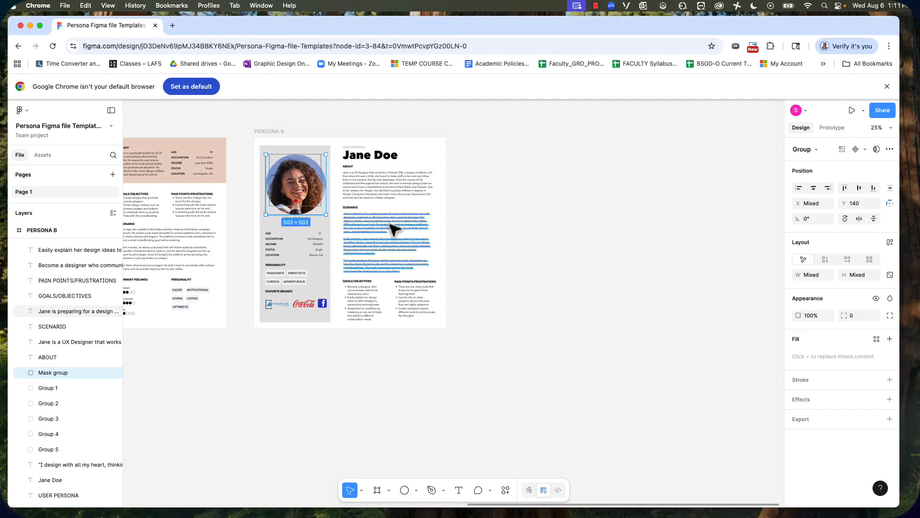
Scale the mask group to about 450 × 450 and move it over the text beside the original portrait.
click(541, 225)
click(307, 216)
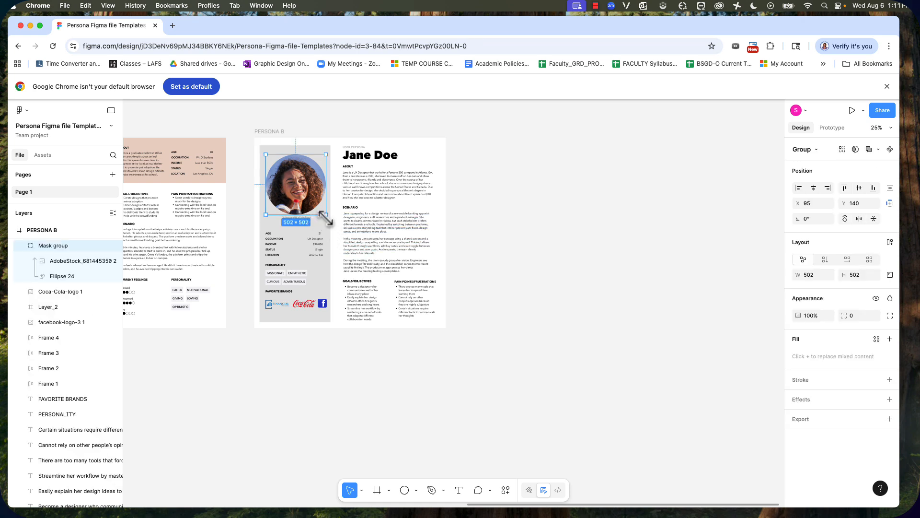
drag(318, 216, 378, 194)
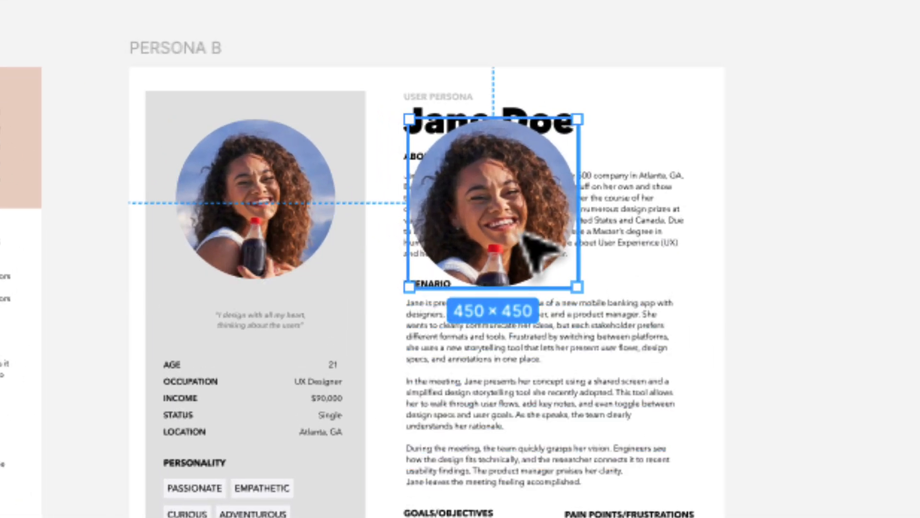
Scale the photo inside the mask group to about 1378 × 918 and reposition it so the woman is centred in the circle.
double_click(516, 235)
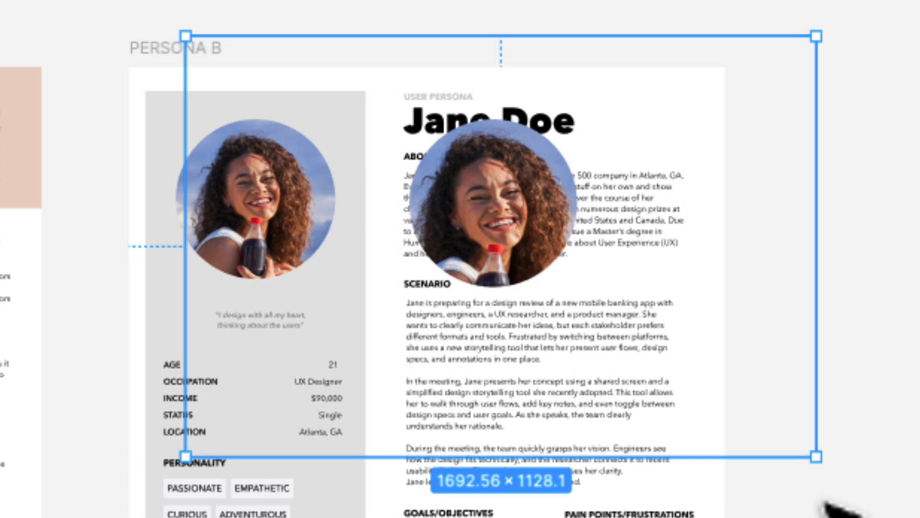
drag(810, 453, 717, 408)
drag(485, 225, 526, 236)
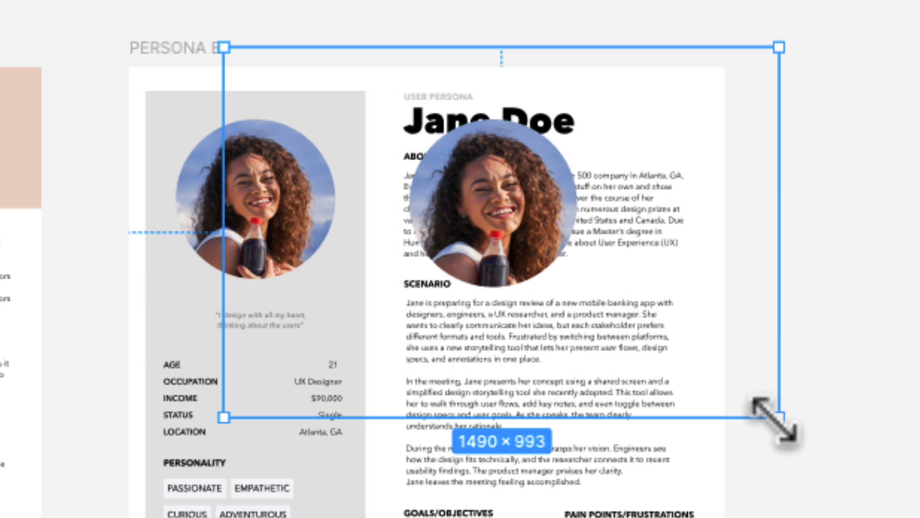
drag(775, 421, 786, 390)
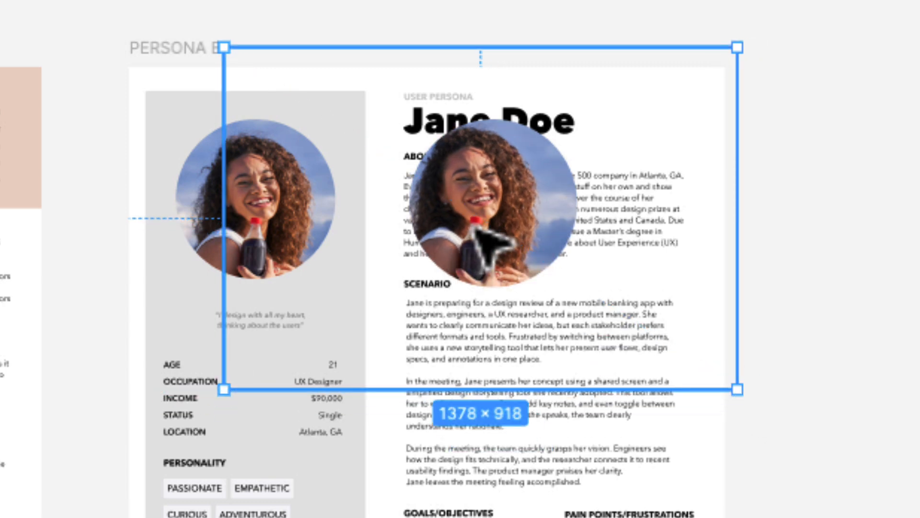
drag(471, 230, 494, 245)
key(Escape)
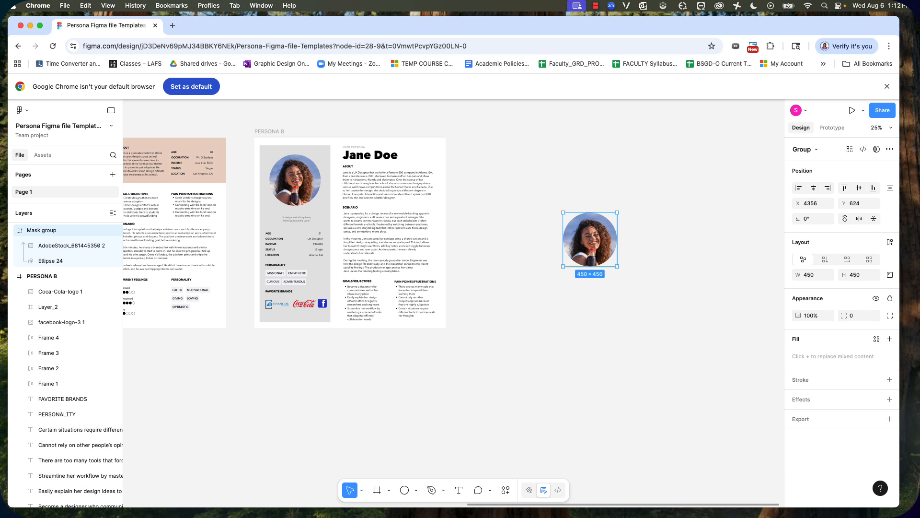
Switch to Finder, bring AdobeStock_681445350.jpeg onto the Figma canvas again and move the photo into the Persona B frame.
key(super+Tab)
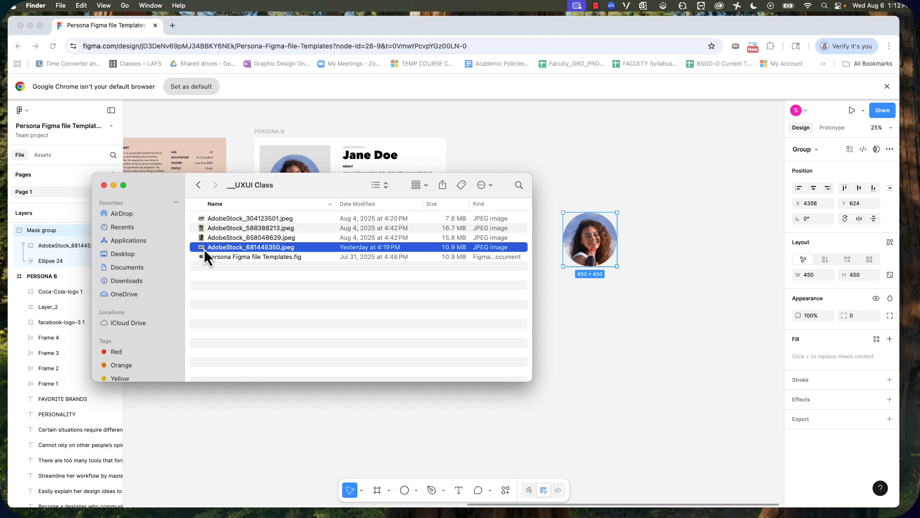
drag(203, 248, 560, 339)
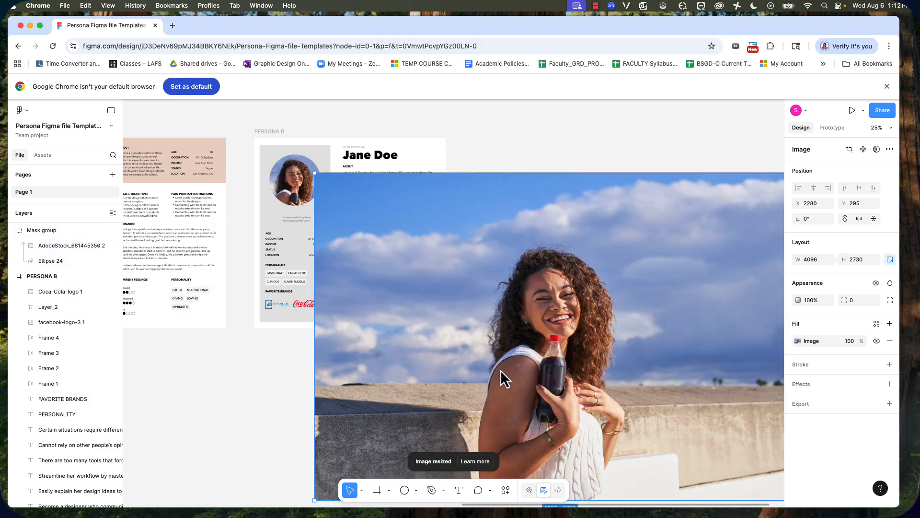
drag(500, 370, 671, 375)
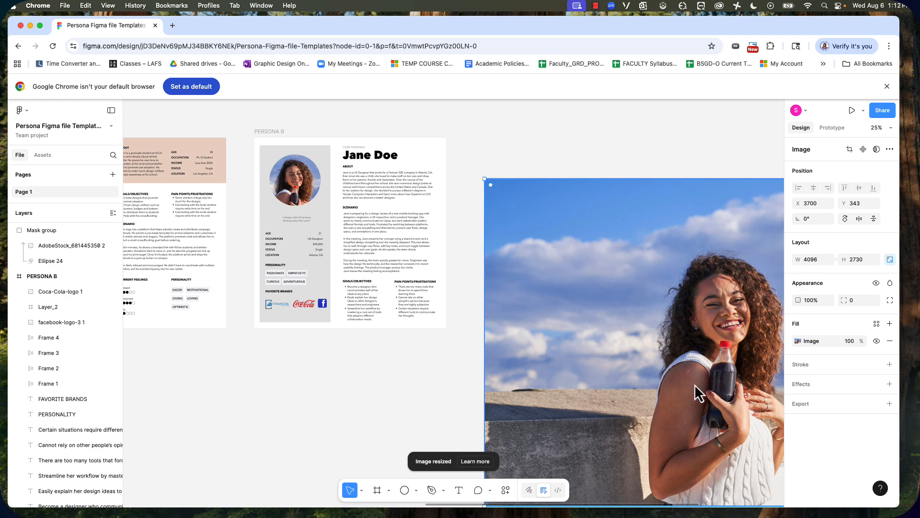
drag(694, 384, 344, 313)
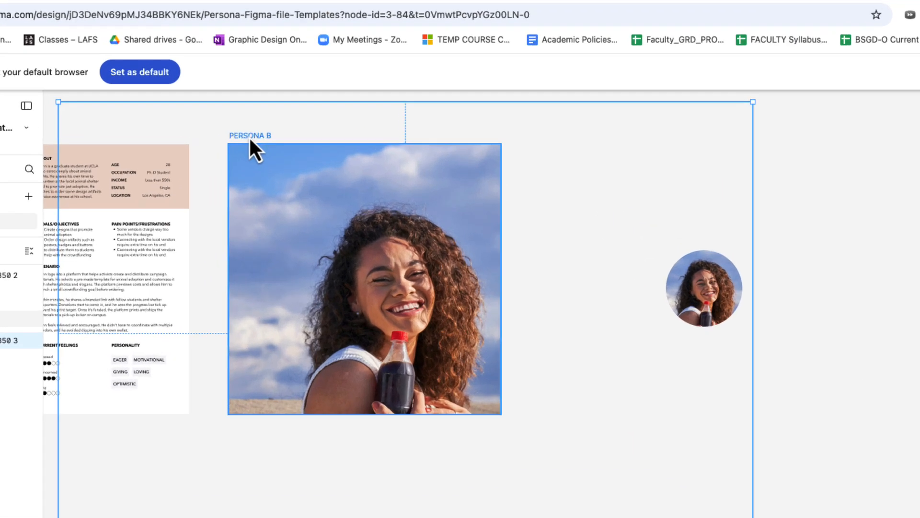
Select the PERSONA B frame, turn its Clip content option off and turn it back on.
click(249, 136)
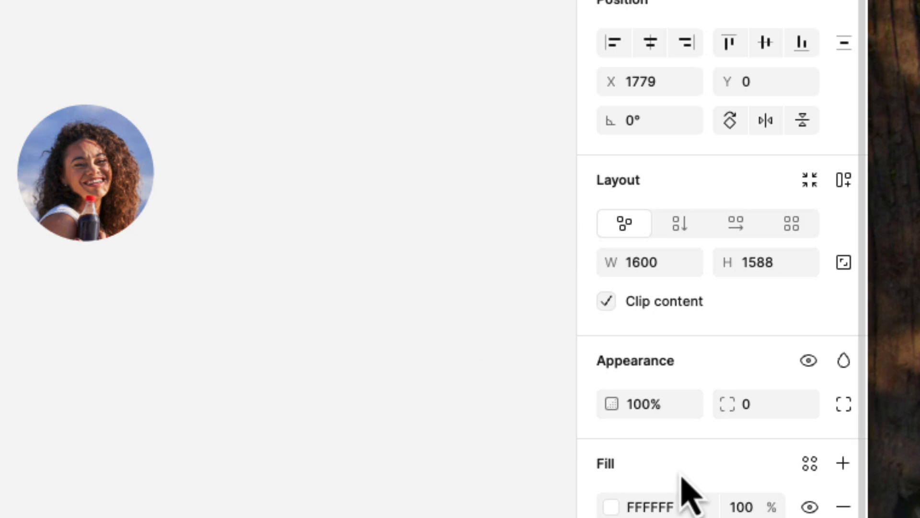
click(607, 307)
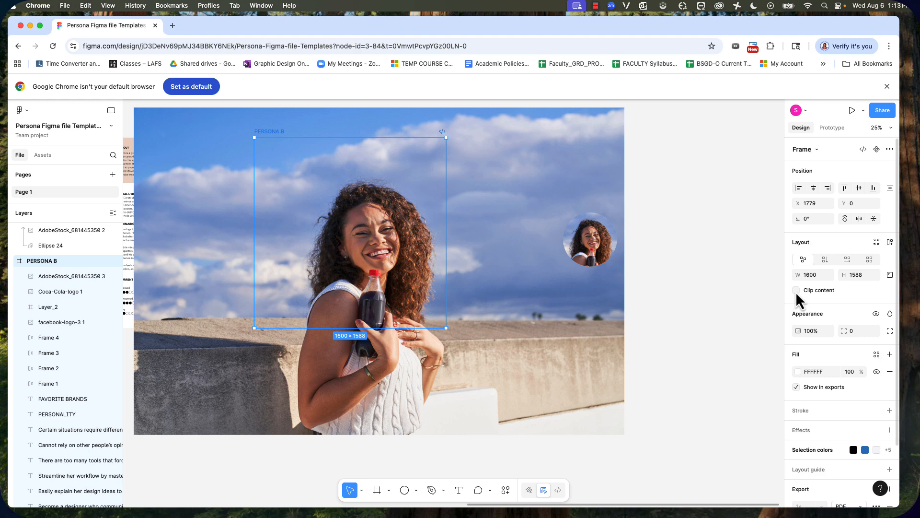
click(795, 290)
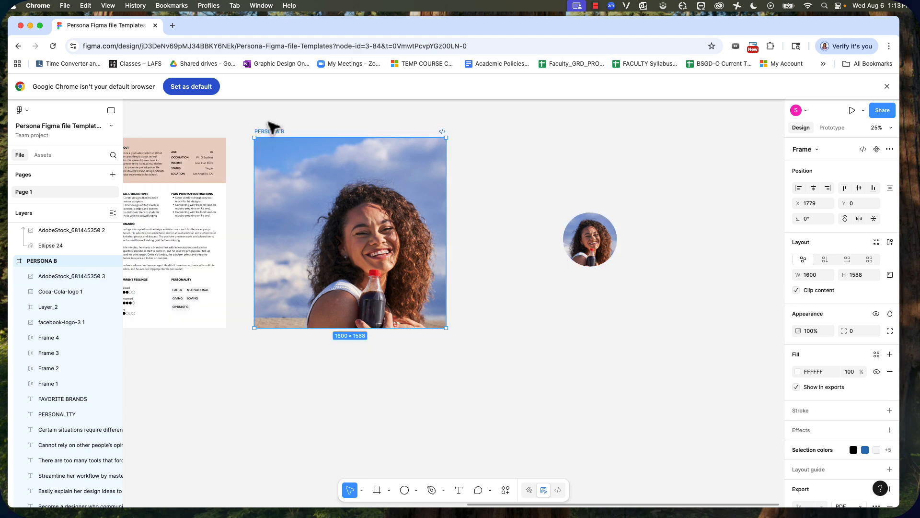